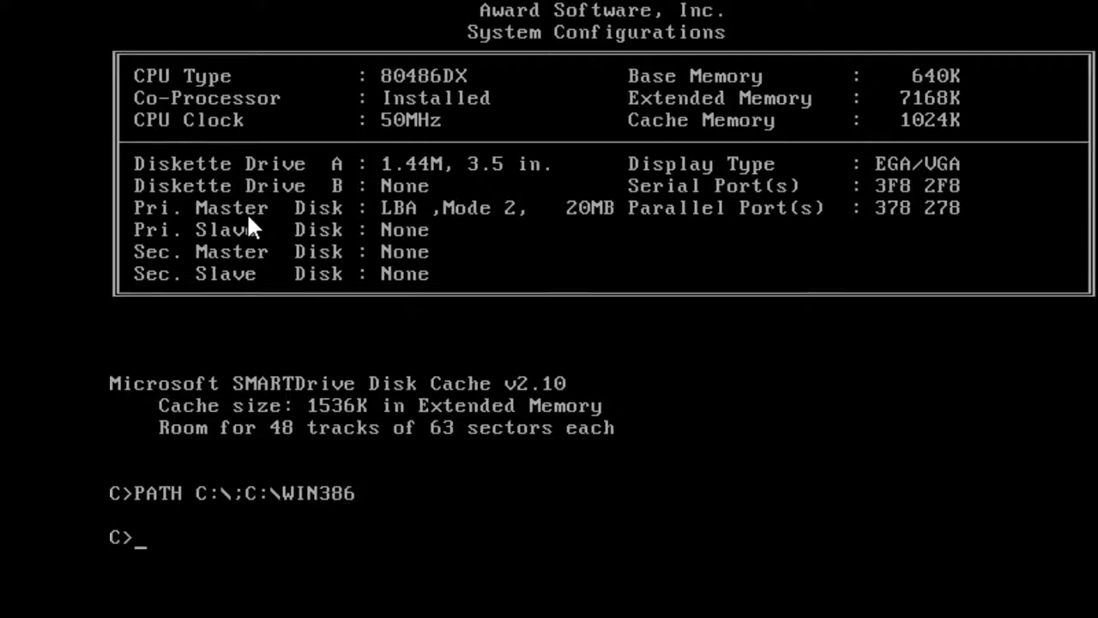
# - Launch Windows/386 from the C> prompt with the win386 command
pyautogui.write('win386')
pyautogui.press('Return')
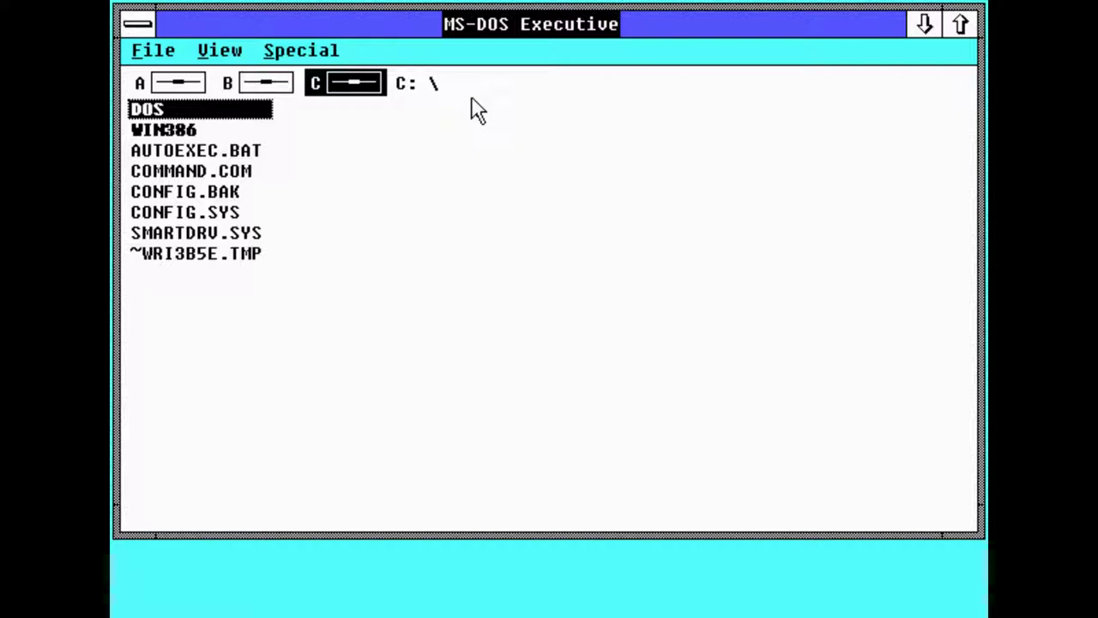
# - Move, minimize, restore and then maximize the MS-DOS Executive window
pyautogui.moveTo(580, 32); pyautogui.dragTo(603, 68)
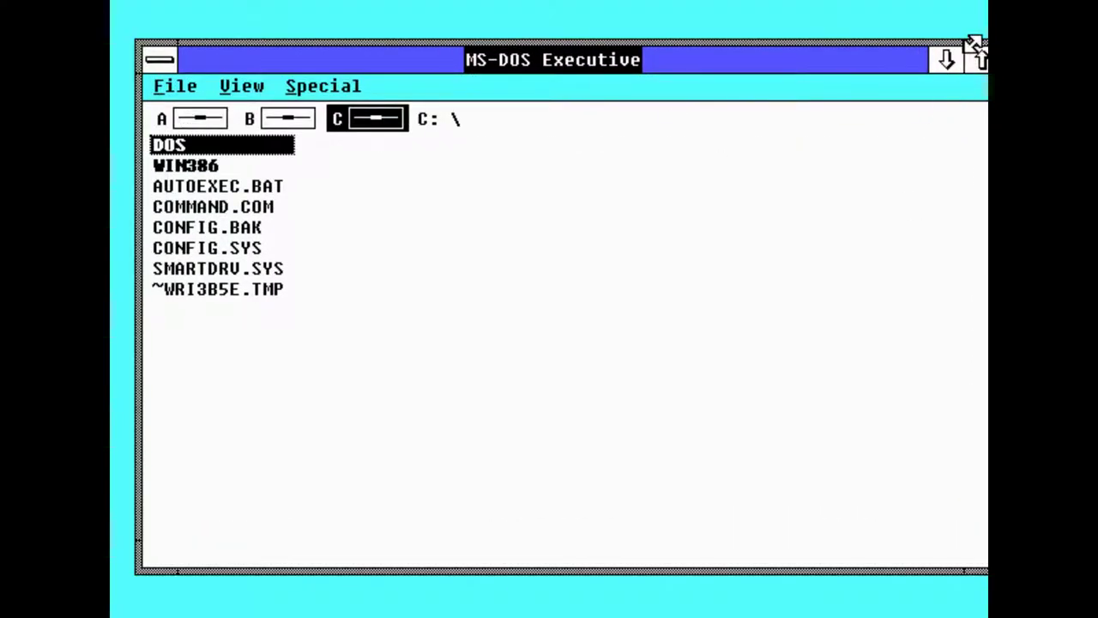
pyautogui.click(946, 59)
pyautogui.doubleClick(155, 601)
pyautogui.moveTo(581, 54); pyautogui.dragTo(482, 55)
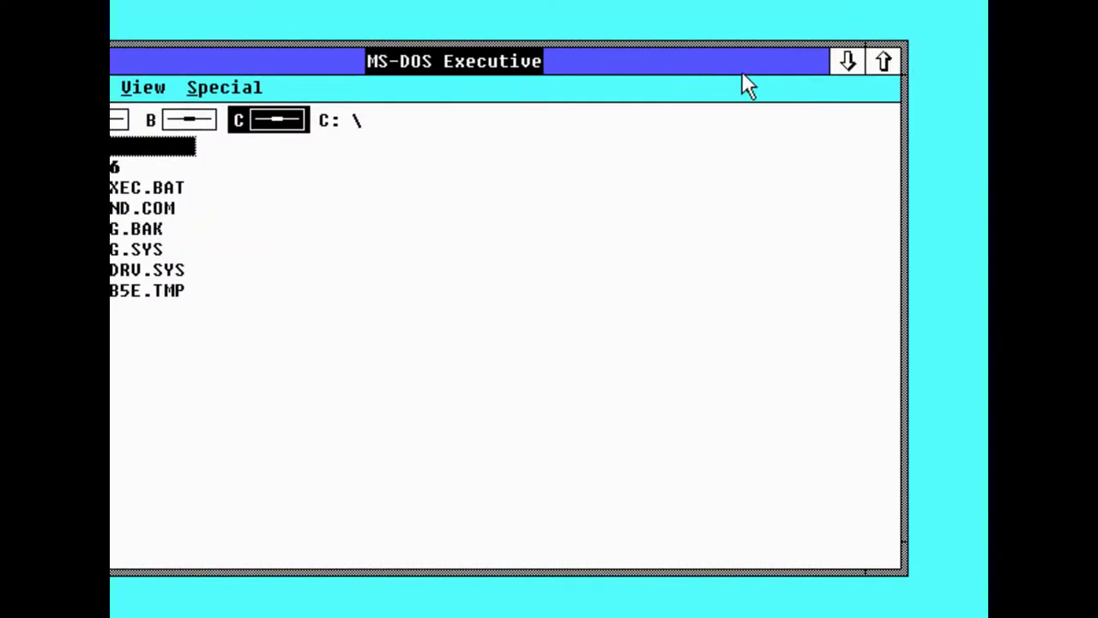
pyautogui.click(889, 62)
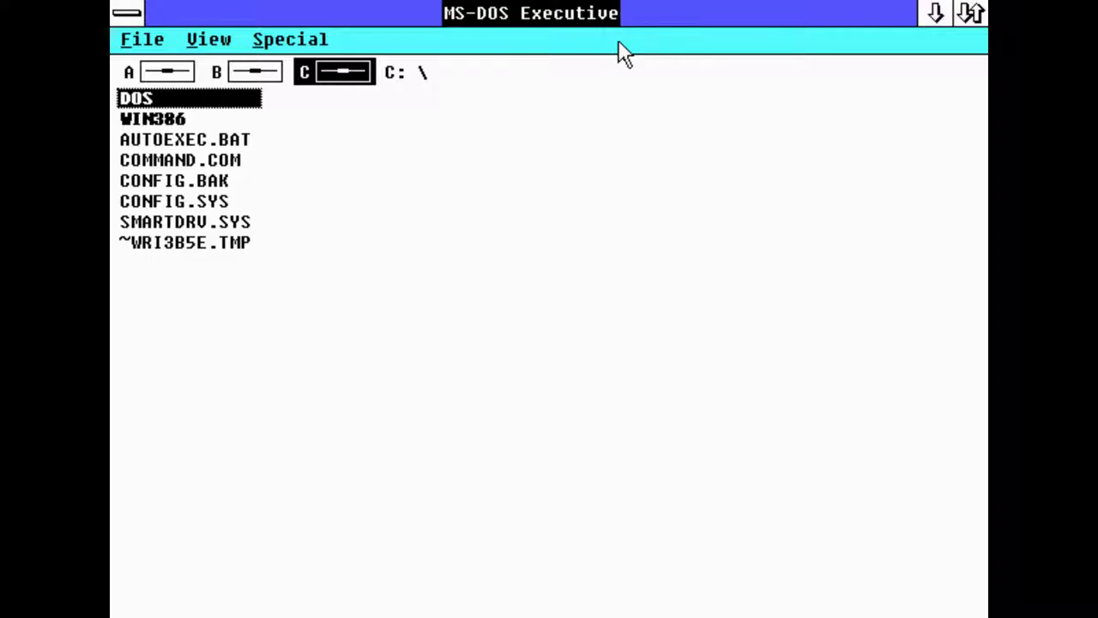
# - View the About MS-DOS Exec box (version 2.1, 16534K free) and close it
pyautogui.click(153, 43)
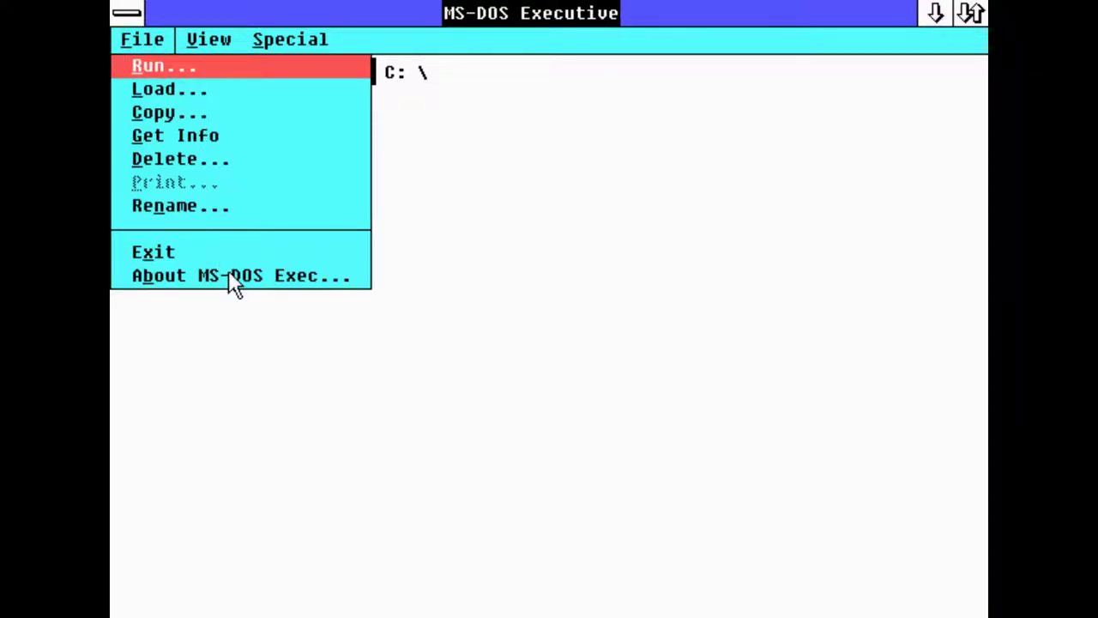
pyautogui.click(572, 30)
pyautogui.click(162, 37)
pyautogui.click(260, 276)
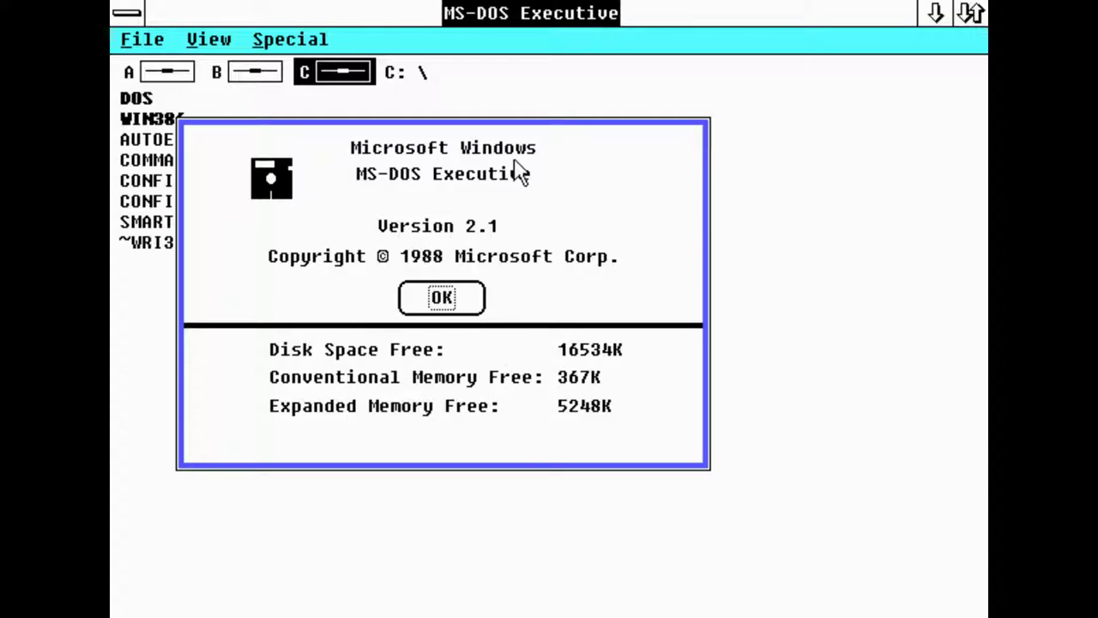
pyautogui.click(429, 309)
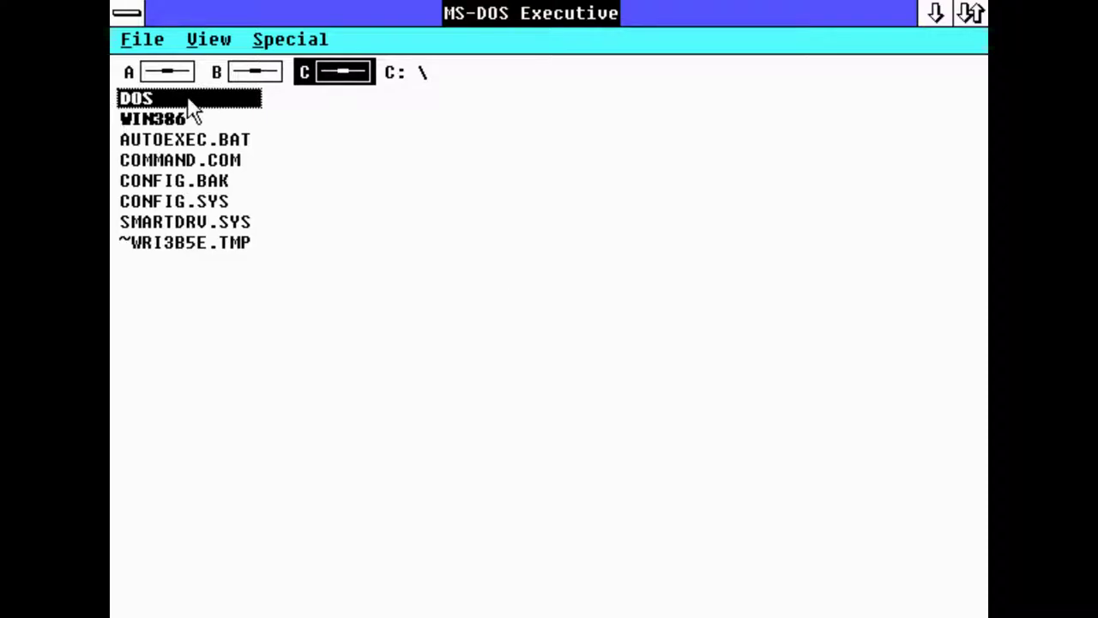
# - Open the WIN386 folder, run CLOCK.EXE, close Clock, then start PAINT.EXE
pyautogui.doubleClick(177, 119)
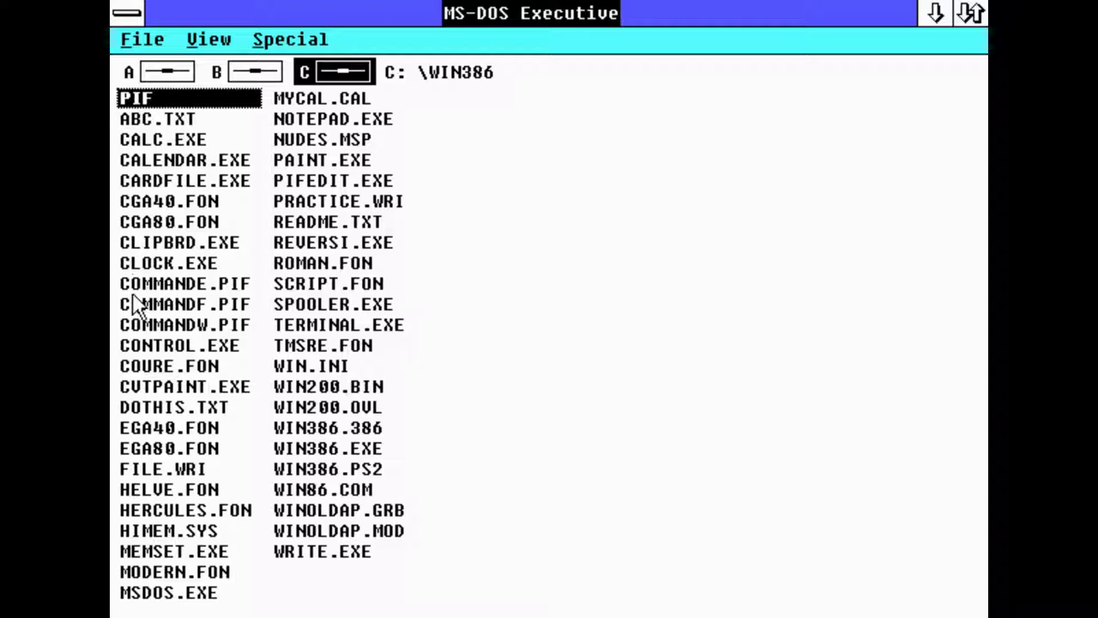
pyautogui.doubleClick(170, 264)
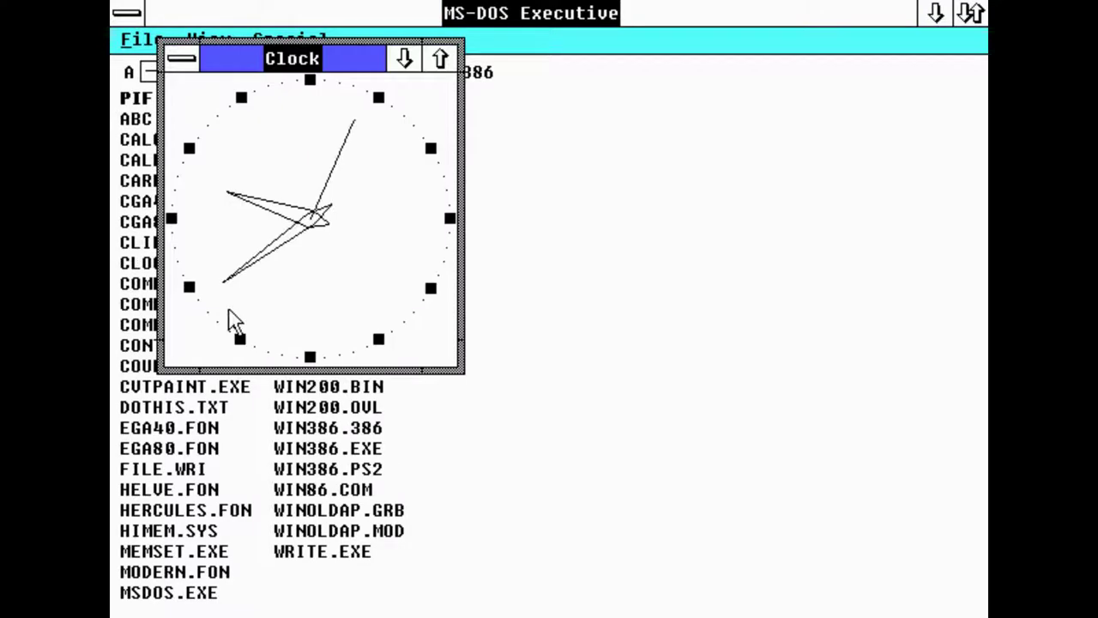
pyautogui.click(179, 59)
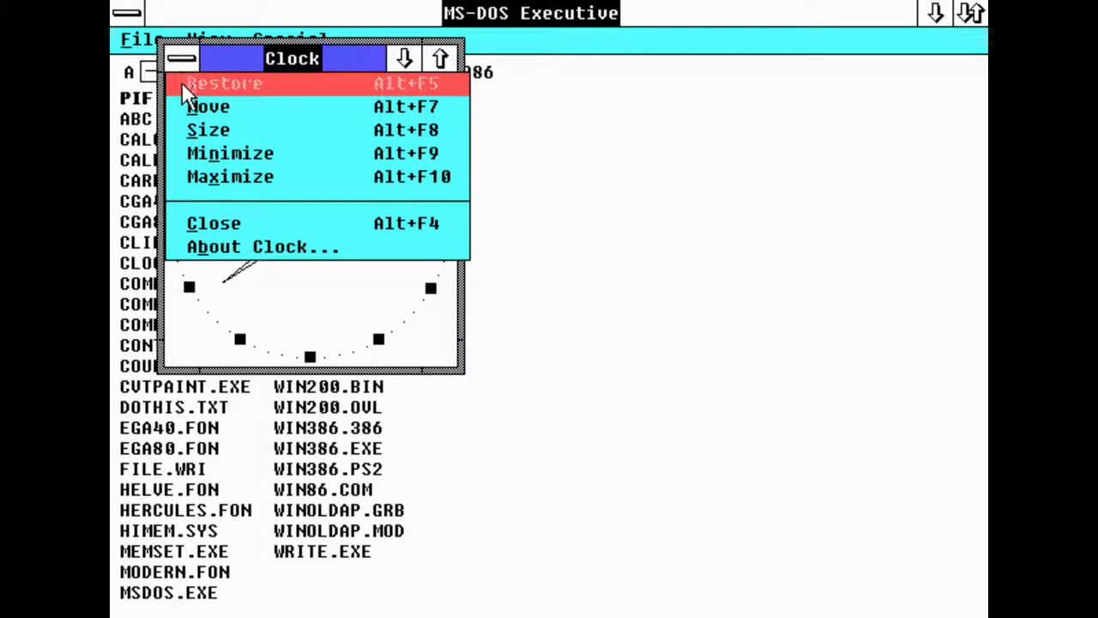
pyautogui.click(213, 212)
pyautogui.click(322, 161)
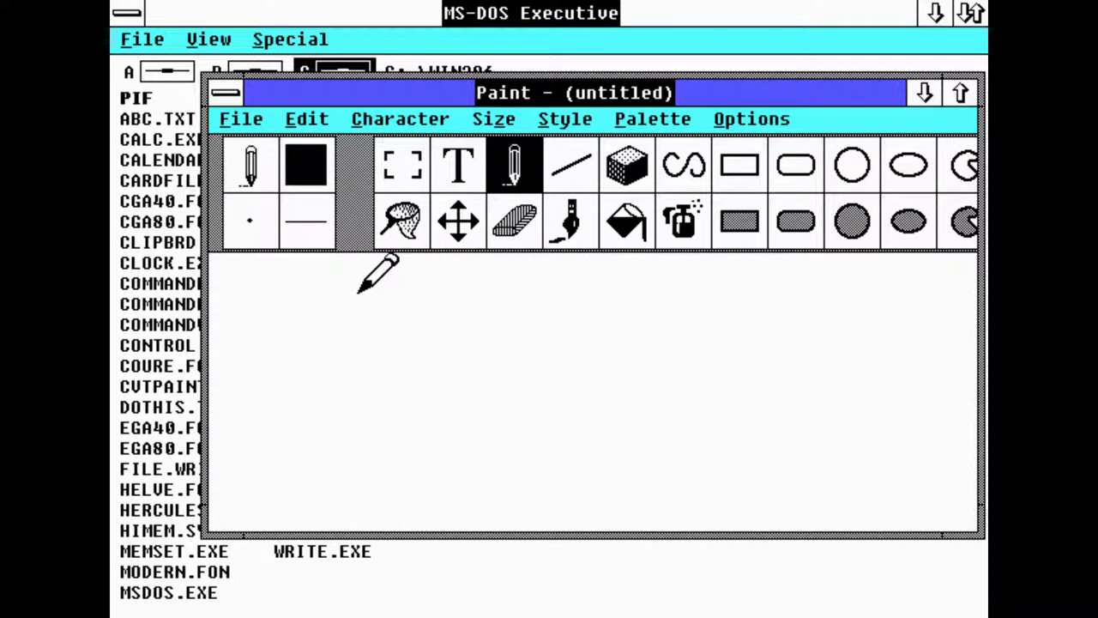
# - Scribble freehand letters on the canvas, then start a new picture without saving
pyautogui.moveTo(359, 291)
pyautogui.mouseDown()
pyautogui.moveTo(318, 358)
pyautogui.moveTo(247, 396)
pyautogui.mouseUp()
pyautogui.moveTo(337, 370)
pyautogui.mouseDown()
pyautogui.moveTo(360, 417)
pyautogui.moveTo(393, 403)
pyautogui.mouseUp()
pyautogui.moveTo(445, 367)
pyautogui.mouseDown()
pyautogui.moveTo(453, 386)
pyautogui.moveTo(519, 388)
pyautogui.mouseUp()
pyautogui.moveTo(598, 331); pyautogui.dragTo(542, 360)
pyautogui.moveTo(612, 266); pyautogui.dragTo(619, 367)
pyautogui.moveTo(611, 529)
pyautogui.mouseDown()
pyautogui.moveTo(705, 390)
pyautogui.moveTo(750, 422)
pyautogui.moveTo(858, 436)
pyautogui.moveTo(907, 414)
pyautogui.moveTo(967, 454)
pyautogui.mouseUp()
pyautogui.click(237, 118)
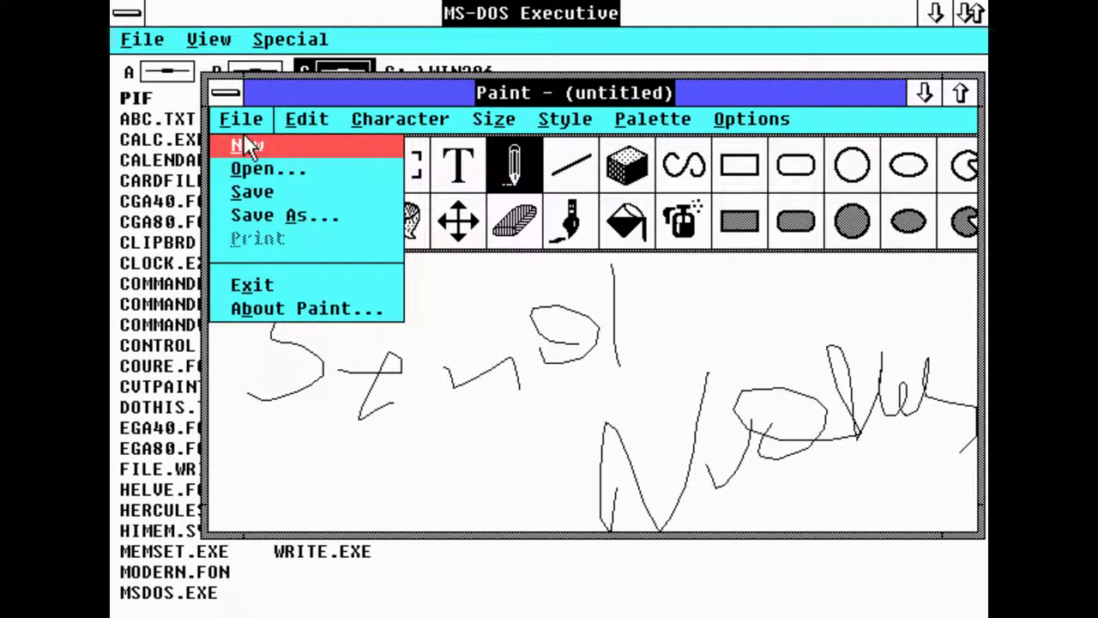
pyautogui.click(247, 146)
pyautogui.click(528, 370)
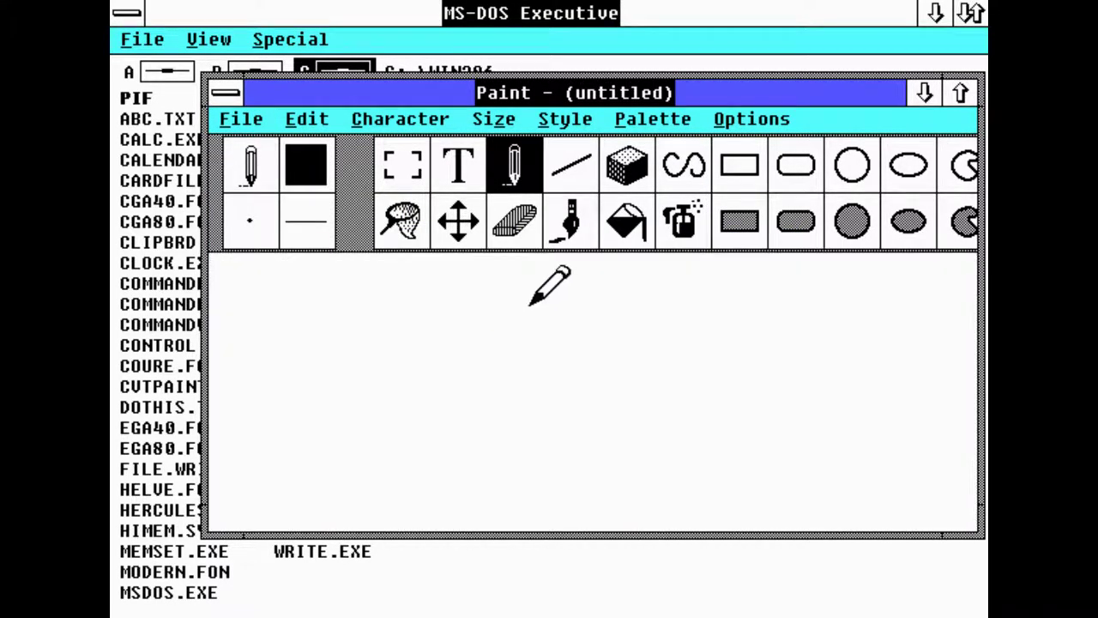
# - Draw 3-D perspective lines, then start a new picture discarding them unsaved
pyautogui.click(623, 182)
pyautogui.moveTo(452, 385)
pyautogui.mouseDown()
pyautogui.moveTo(458, 421)
pyautogui.moveTo(454, 385)
pyautogui.moveTo(559, 322)
pyautogui.moveTo(347, 317)
pyautogui.moveTo(514, 304)
pyautogui.moveTo(496, 296)
pyautogui.moveTo(457, 382)
pyautogui.mouseUp()
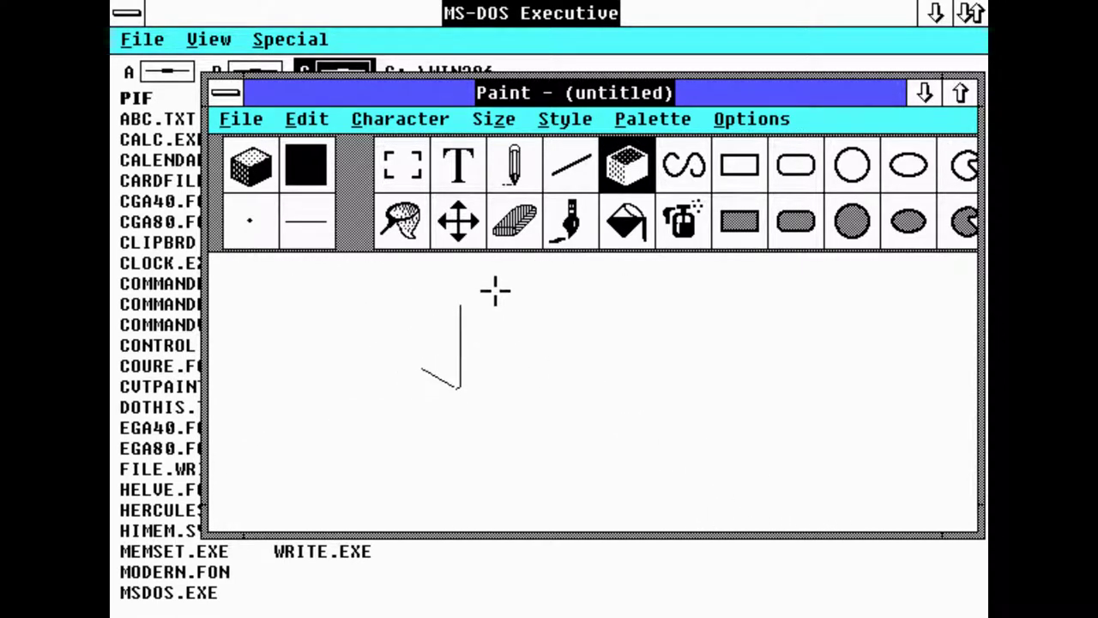
pyautogui.moveTo(456, 309); pyautogui.dragTo(375, 456)
pyautogui.moveTo(492, 355); pyautogui.dragTo(306, 464)
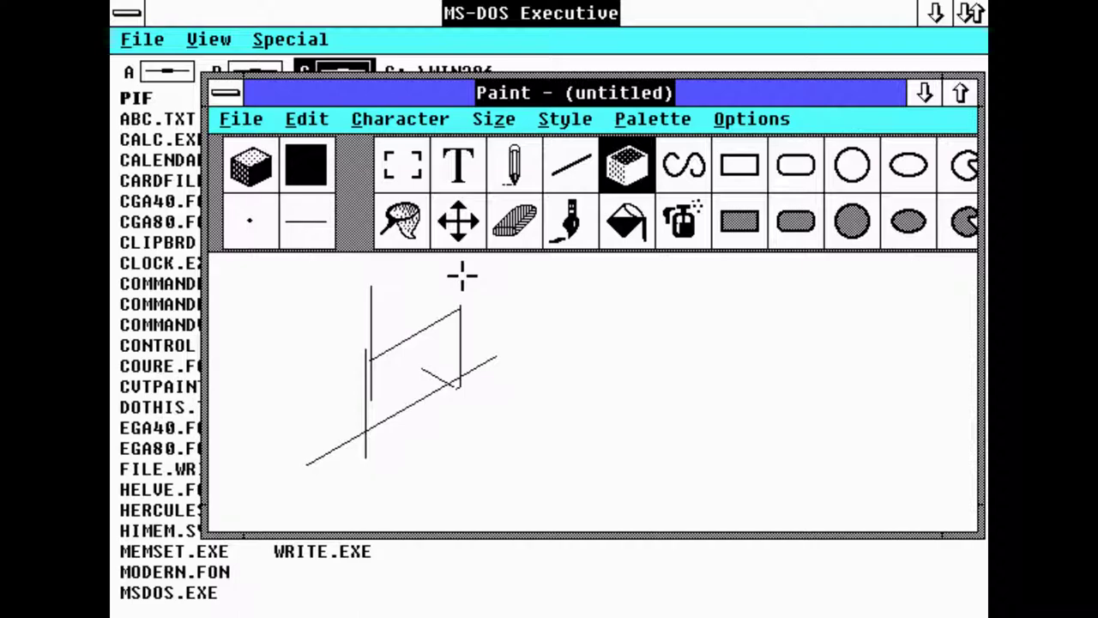
pyautogui.click(229, 120)
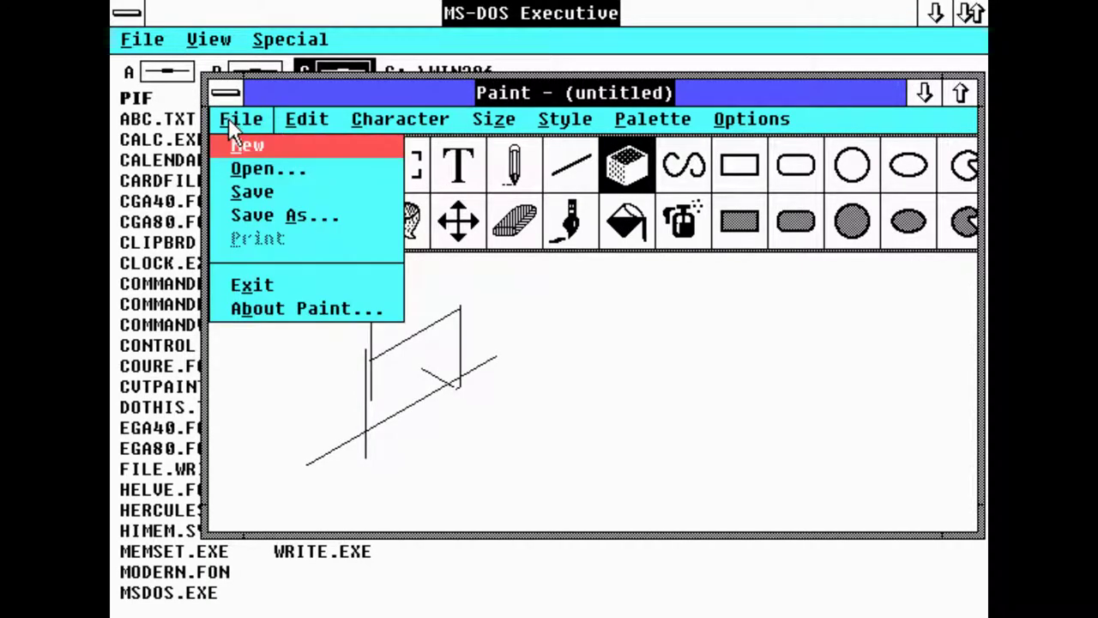
pyautogui.click(240, 143)
pyautogui.click(547, 363)
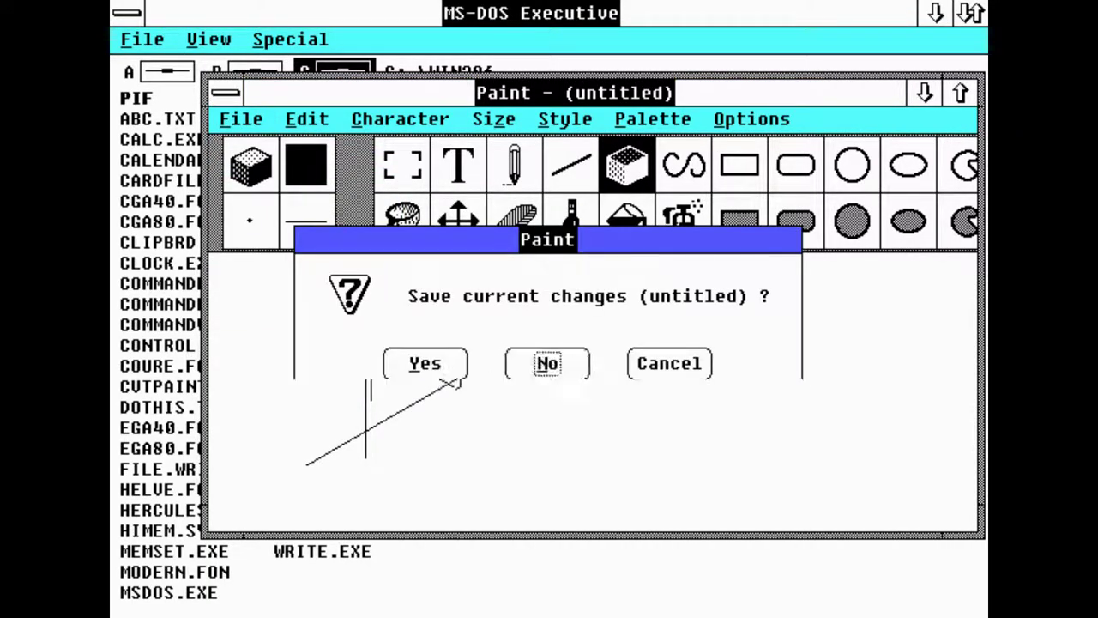
# - Draw an outlined rectangle and an overlapping outlined circle
pyautogui.click(737, 164)
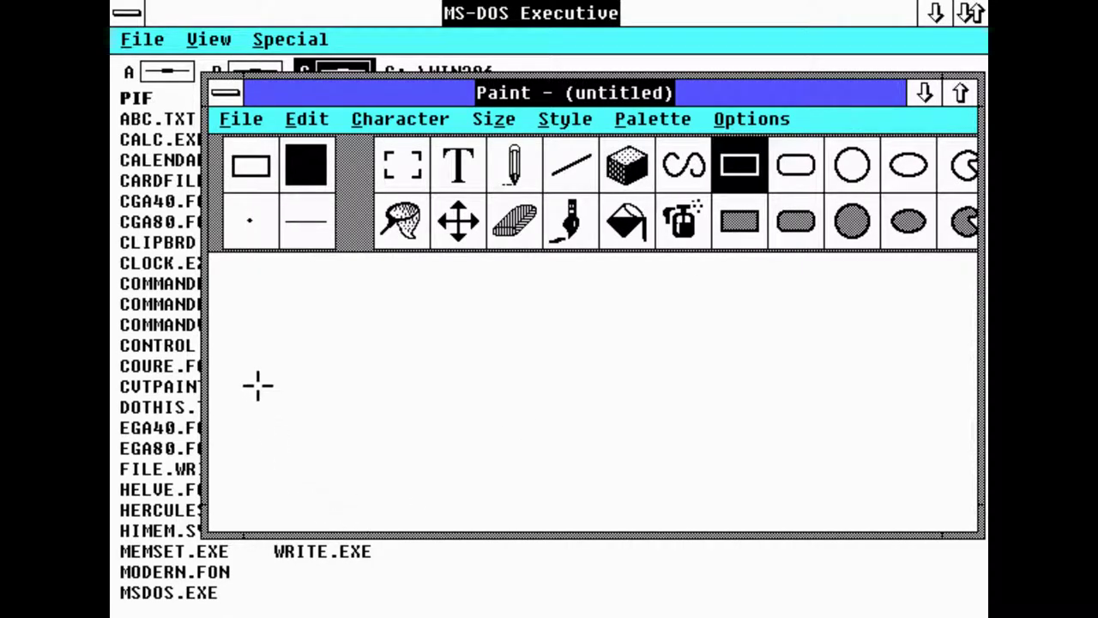
pyautogui.moveTo(283, 271)
pyautogui.mouseDown()
pyautogui.moveTo(286, 380)
pyautogui.moveTo(530, 441)
pyautogui.moveTo(493, 439)
pyautogui.mouseUp()
pyautogui.click(852, 164)
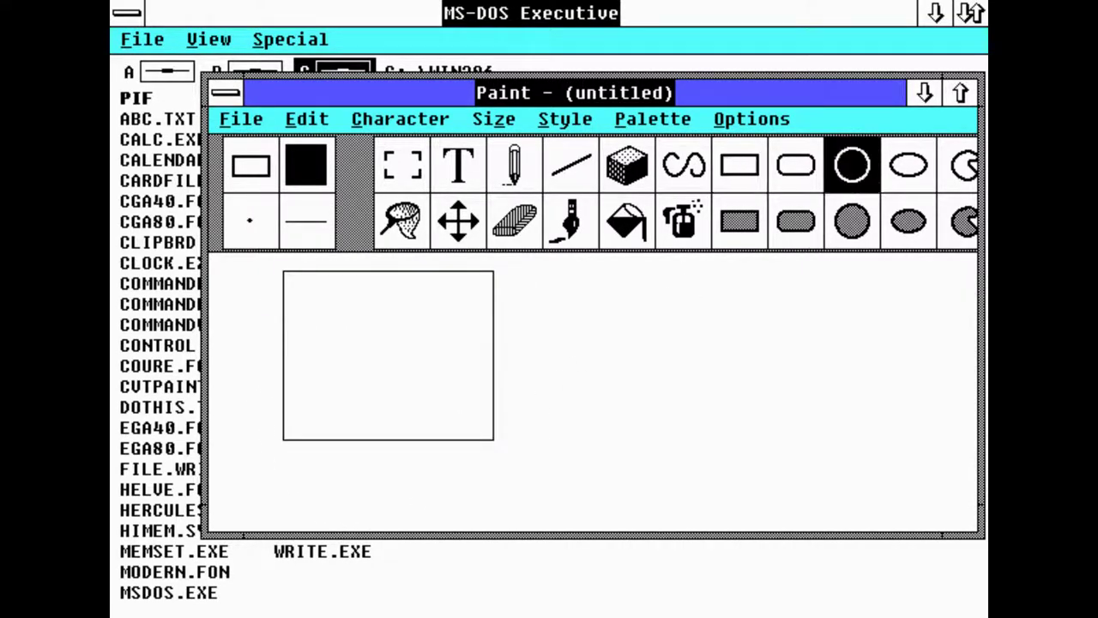
pyautogui.moveTo(541, 338); pyautogui.dragTo(503, 421)
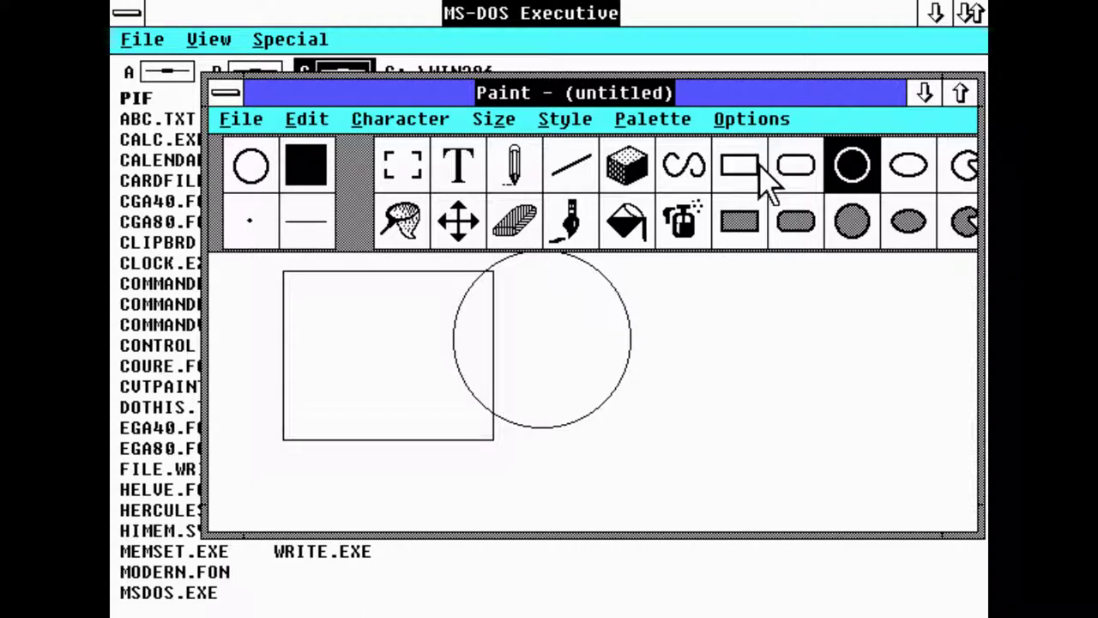
# - Add a solid black rectangle, filled rounded square and filled circle
pyautogui.click(740, 221)
pyautogui.moveTo(368, 352); pyautogui.dragTo(544, 529)
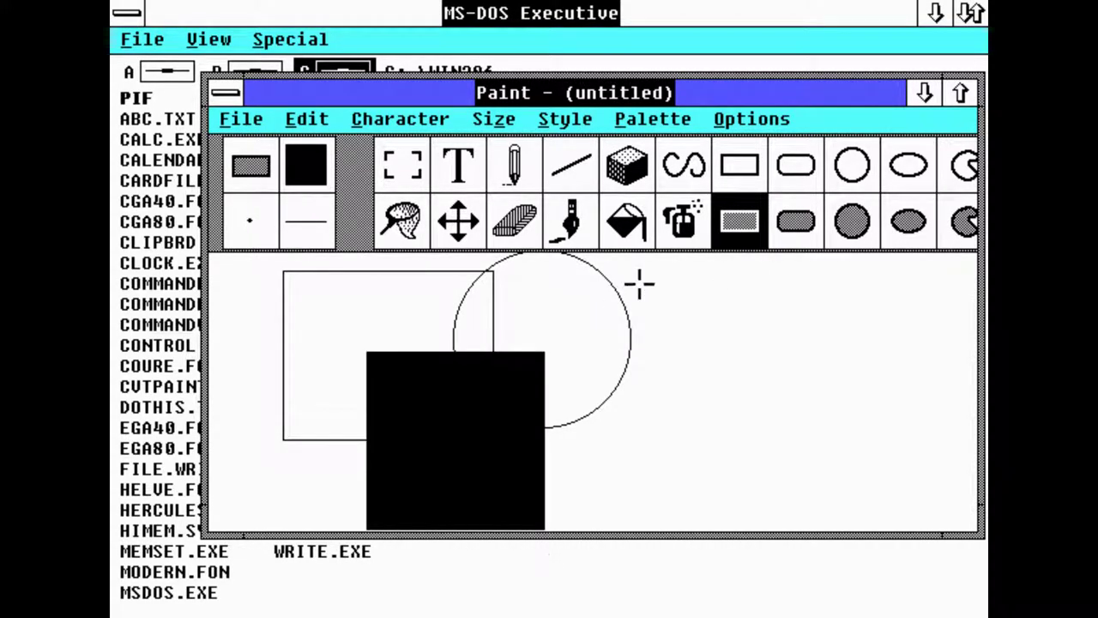
pyautogui.click(796, 221)
pyautogui.moveTo(617, 313); pyautogui.dragTo(763, 445)
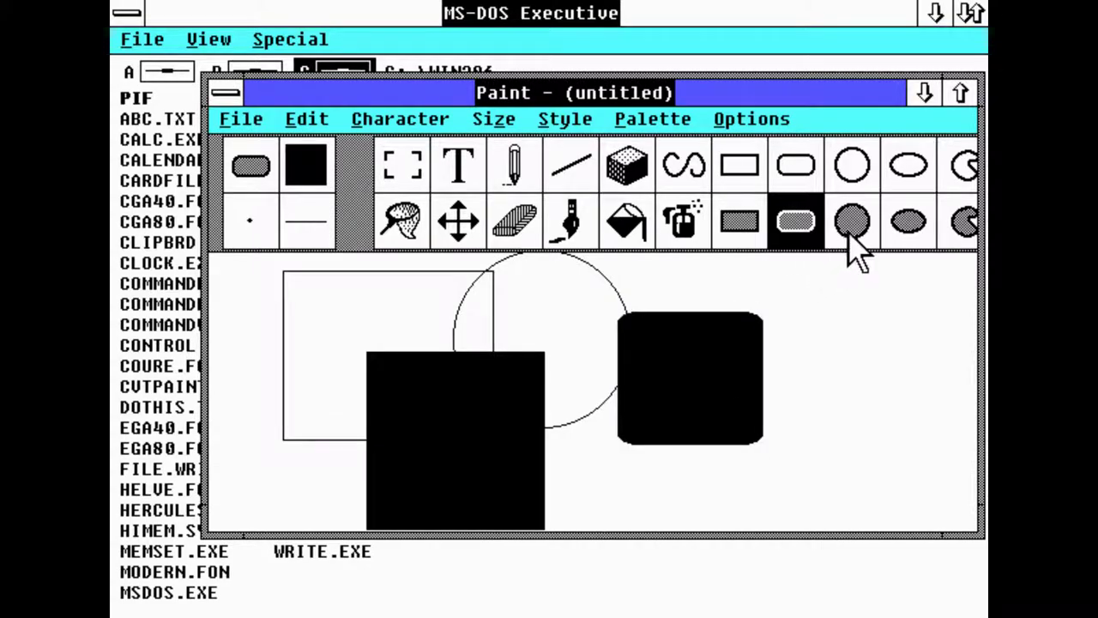
pyautogui.click(851, 222)
pyautogui.moveTo(542, 335); pyautogui.dragTo(644, 419)
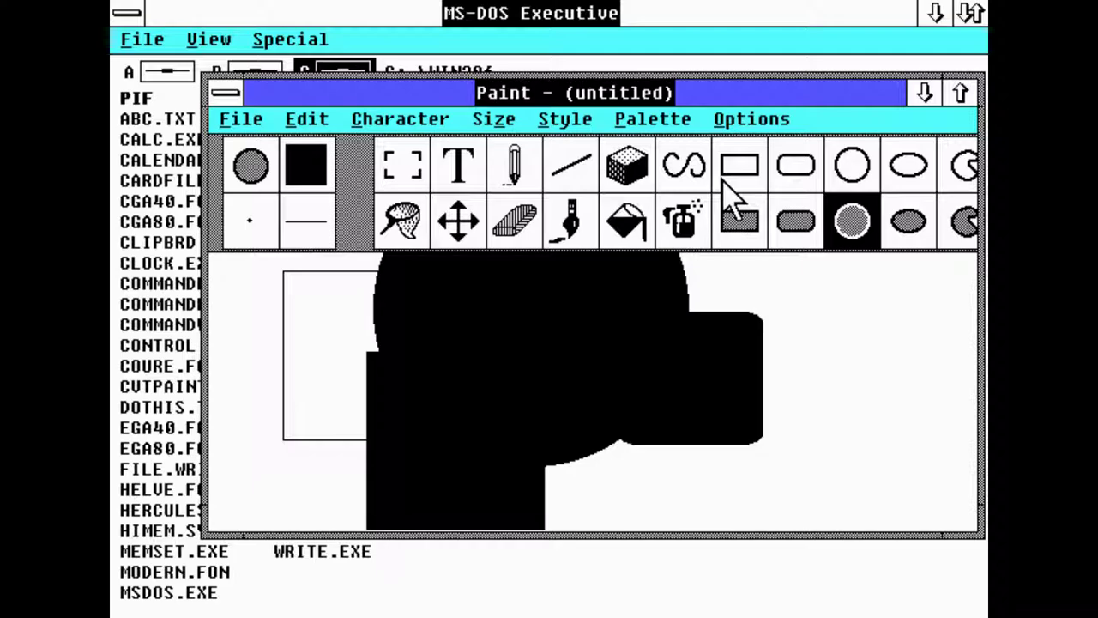
# - Close Paint, declining to save the drawing
pyautogui.click(241, 119)
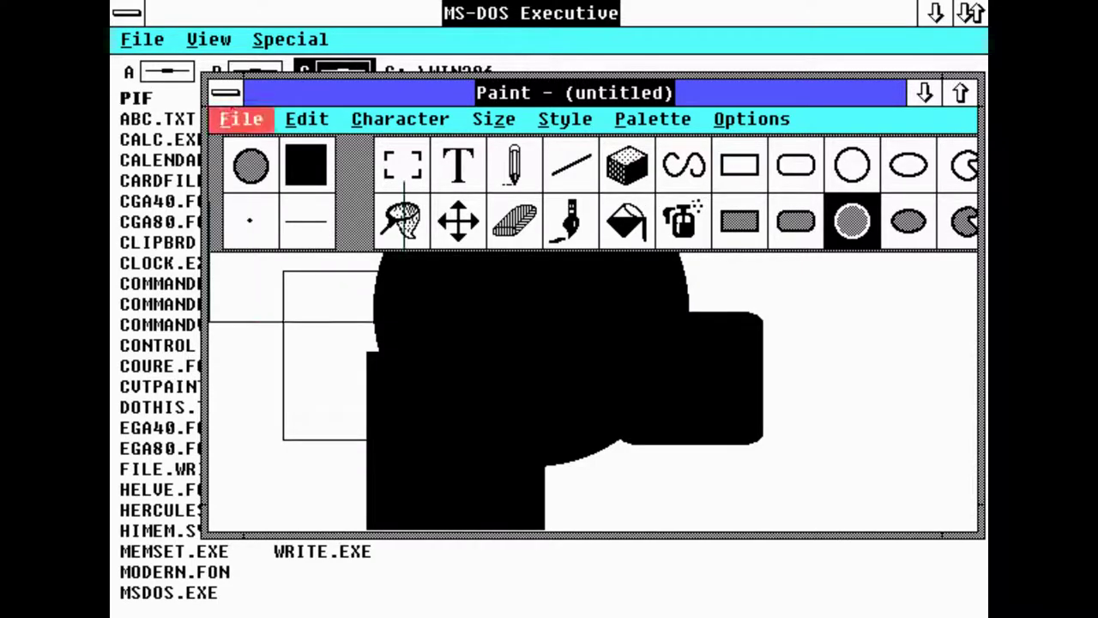
pyautogui.click(240, 283)
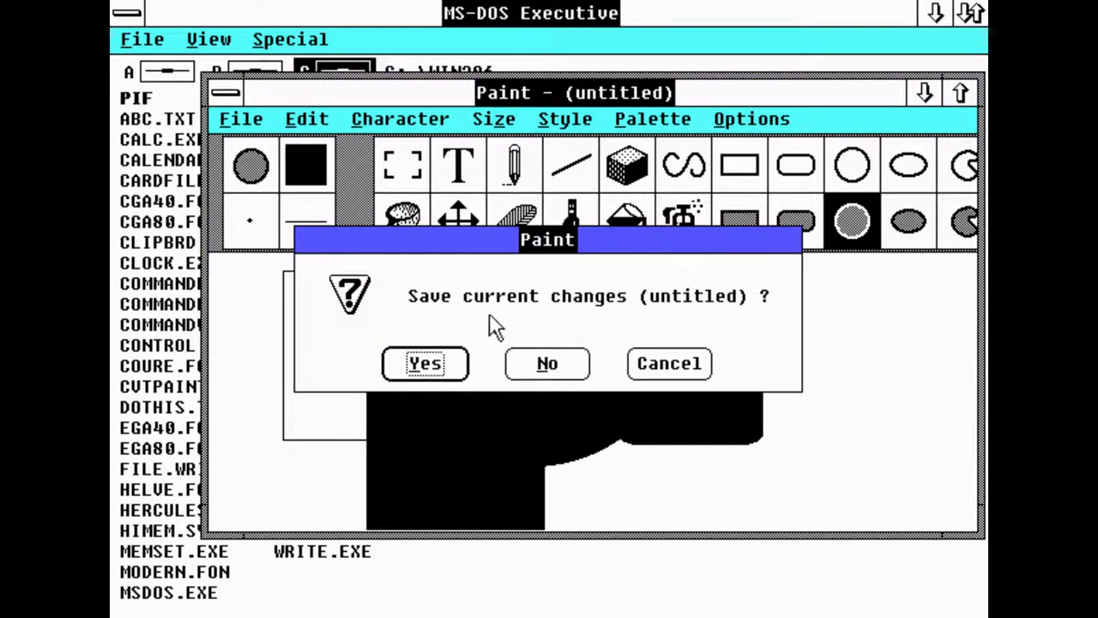
pyautogui.click(544, 360)
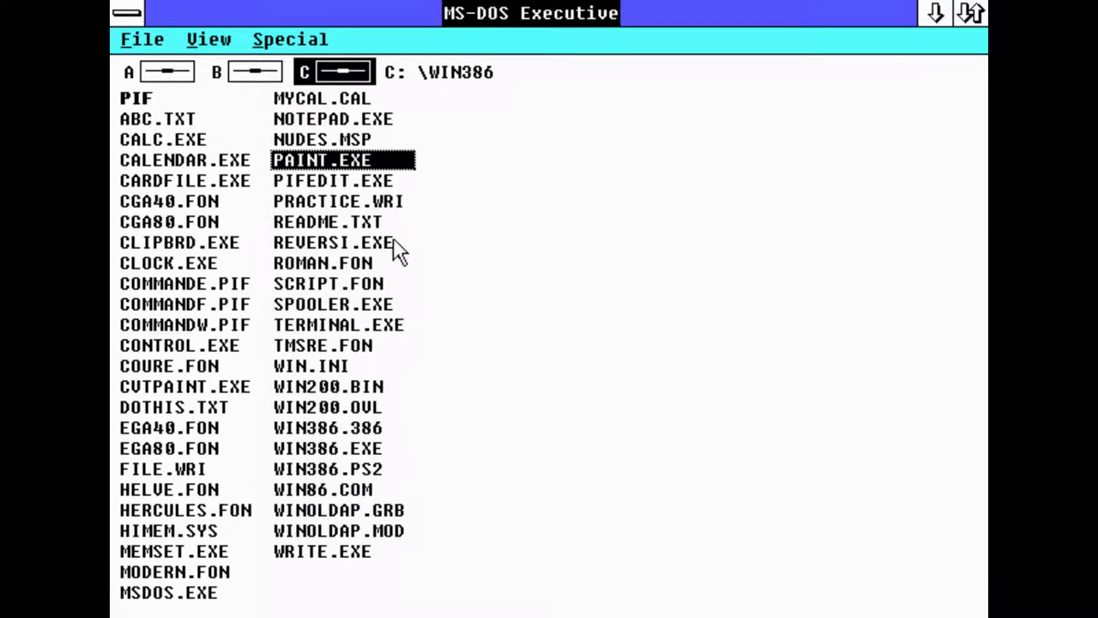
# - Start Notepad and type the lines "classic" and "never gets old"
pyautogui.doubleClick(313, 120)
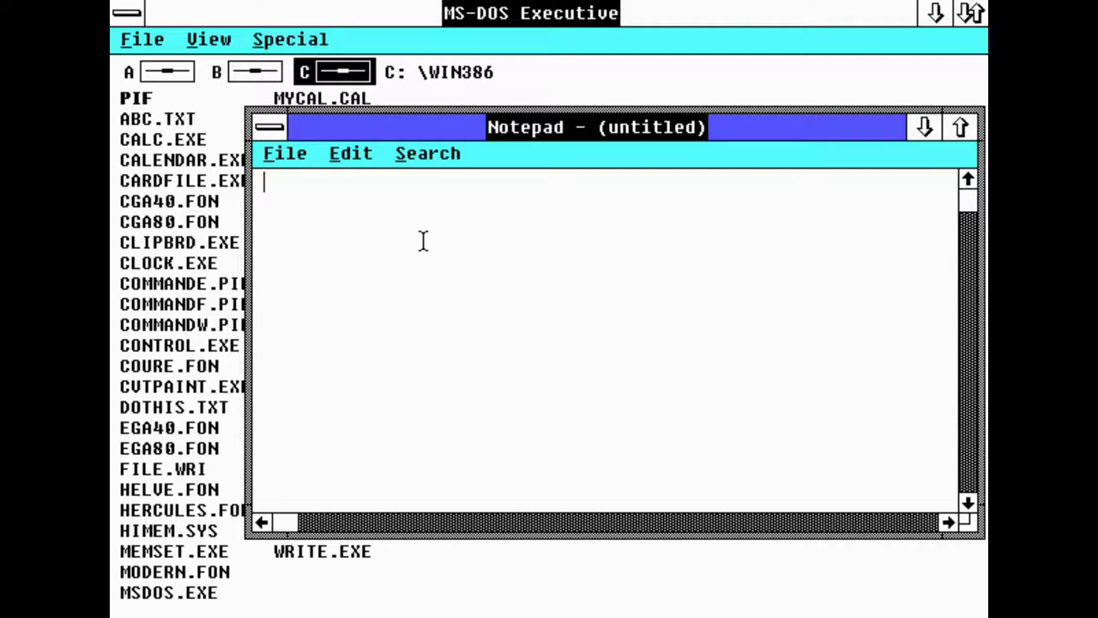
pyautogui.write('classic')
pyautogui.press('Return')
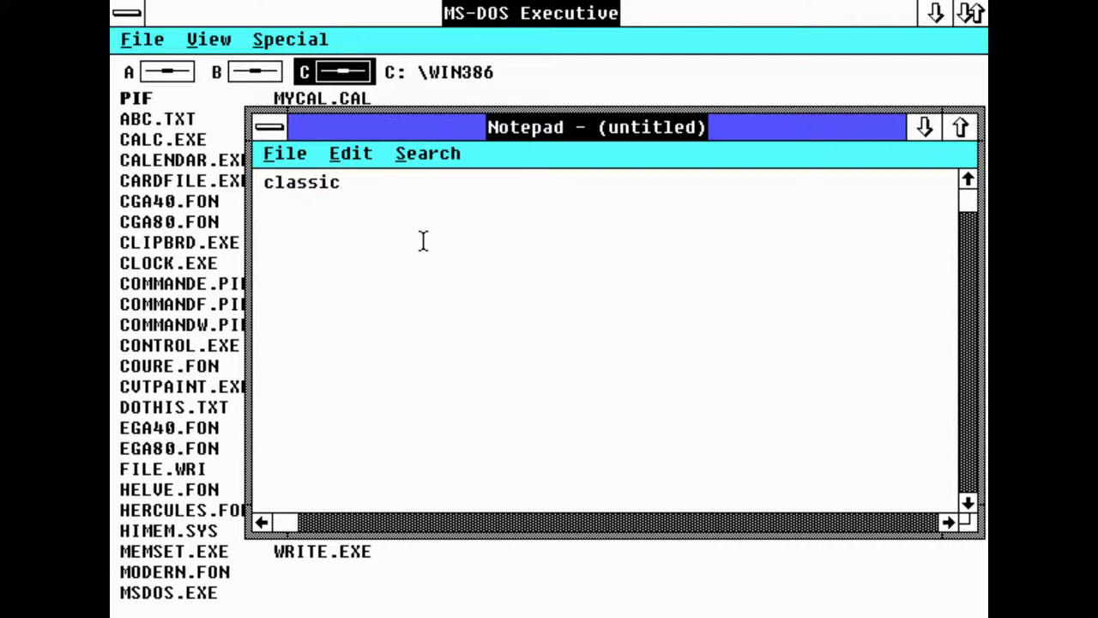
pyautogui.write('never gets old')
pyautogui.press('Return')
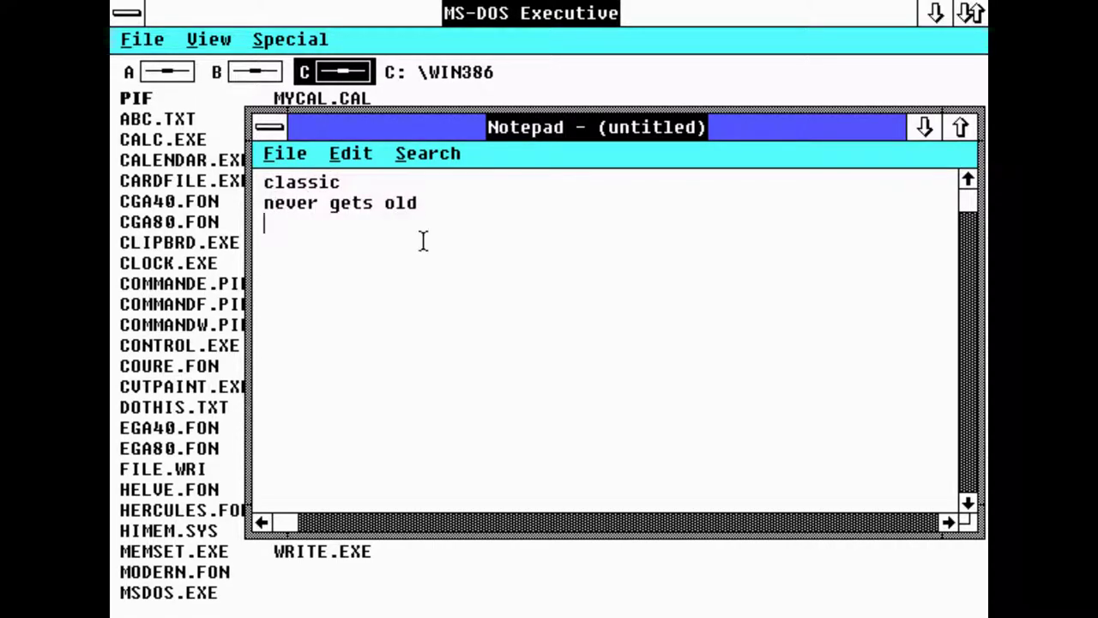
# - View the About Notepad information box and dismiss it
pyautogui.click(409, 160)
pyautogui.click(285, 155)
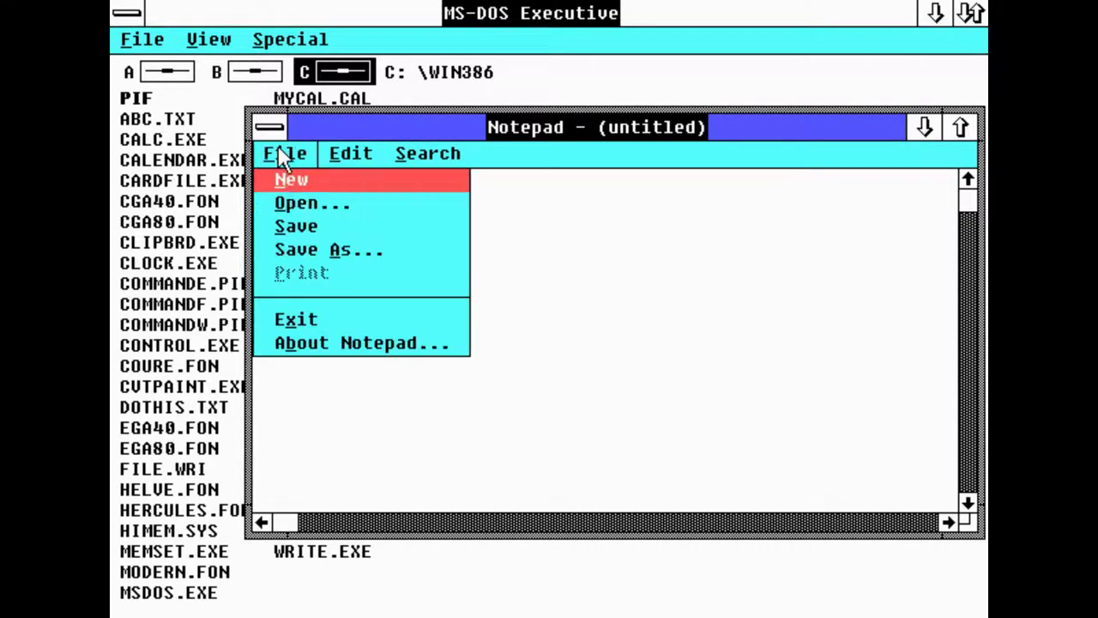
pyautogui.click(313, 341)
pyautogui.click(580, 401)
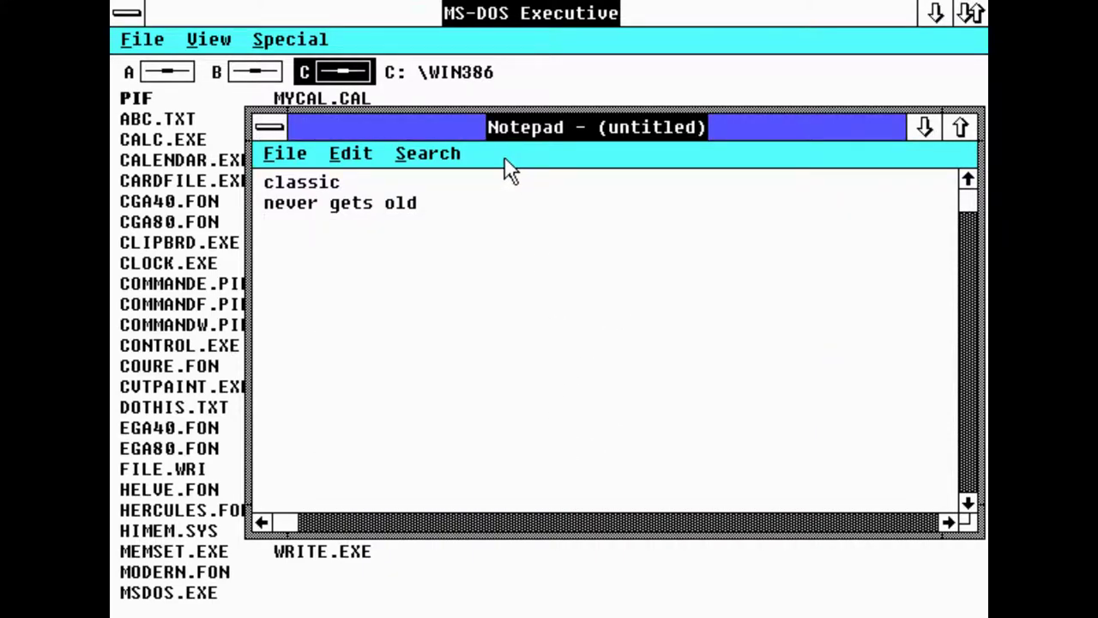
pyautogui.click(284, 153)
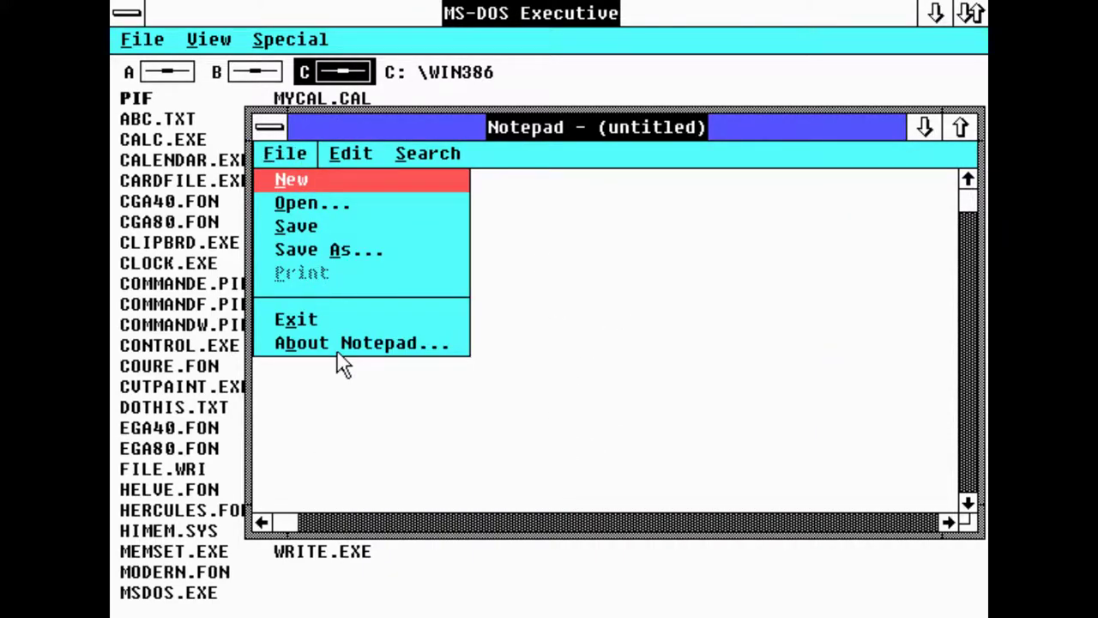
pyautogui.click(337, 350)
pyautogui.click(600, 410)
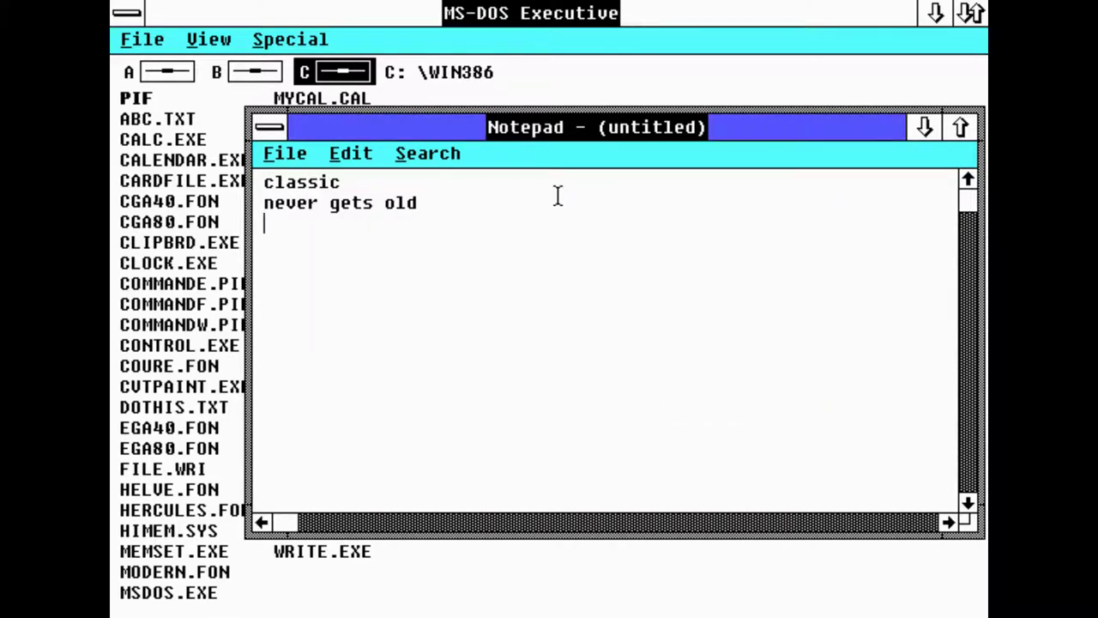
# - Close Notepad from the control menu without saving the note
pyautogui.click(529, 180)
pyautogui.click(269, 128)
pyautogui.click(317, 291)
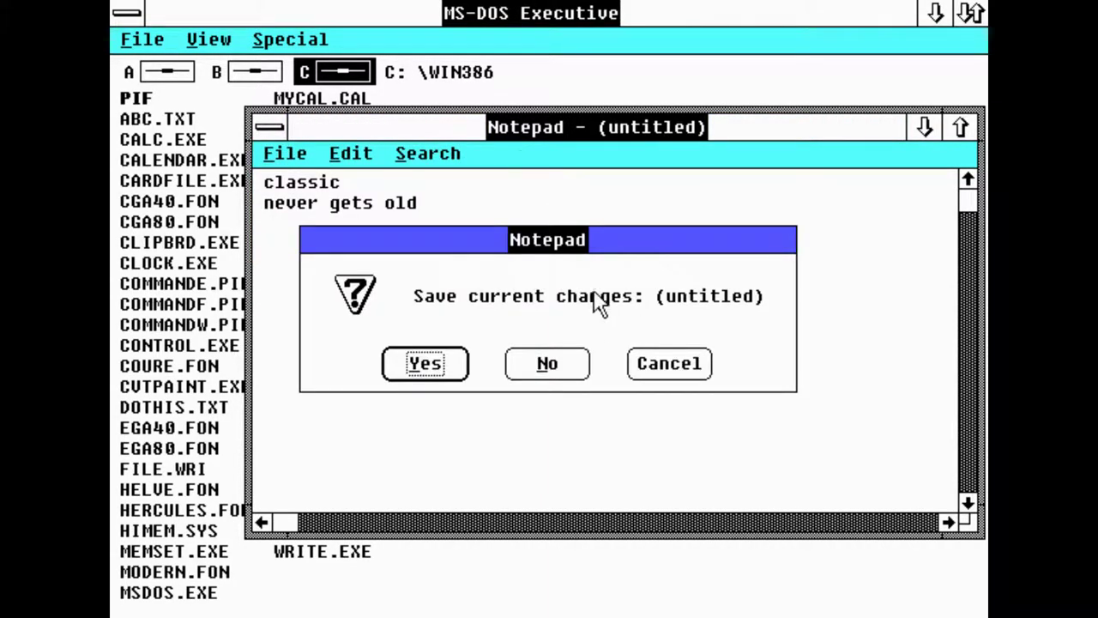
pyautogui.click(553, 364)
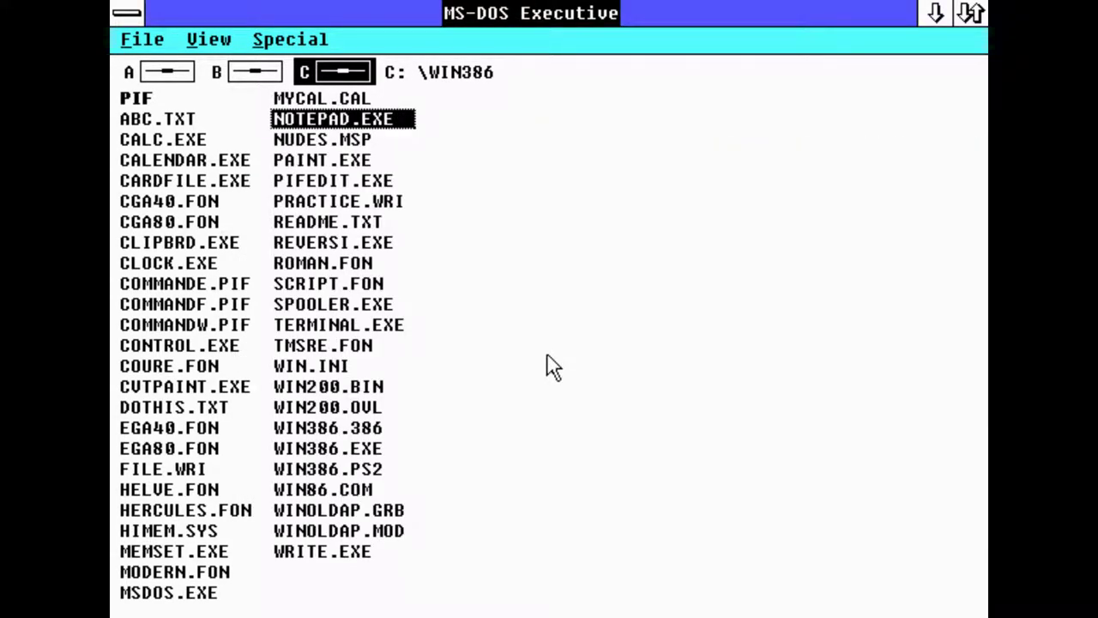
pyautogui.click(233, 201)
pyautogui.click(251, 302)
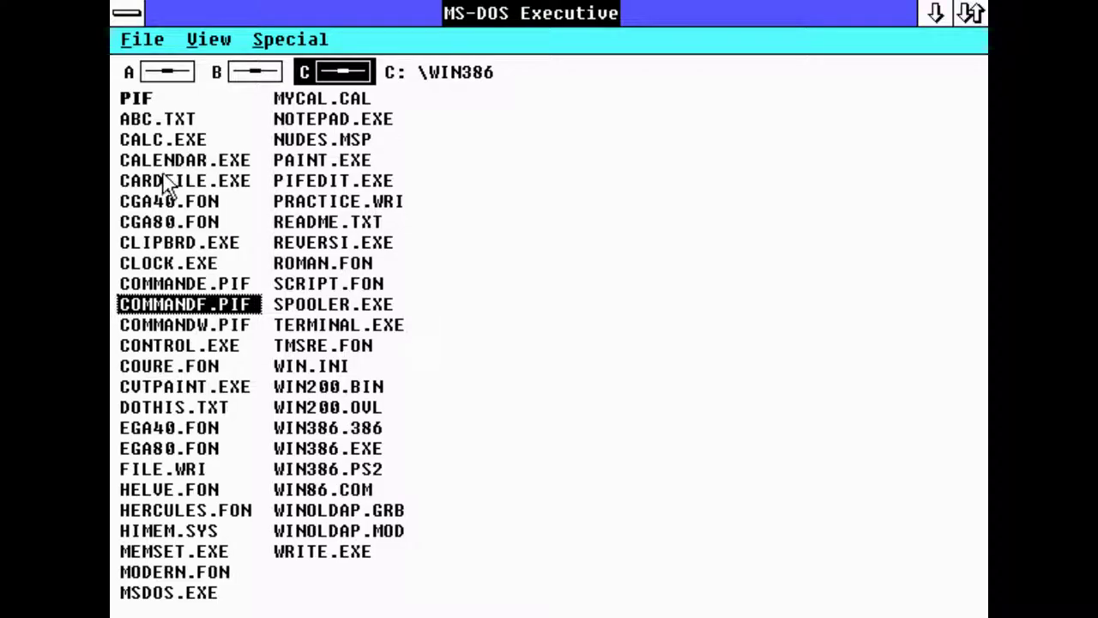
pyautogui.click(169, 125)
pyautogui.doubleClick(174, 139)
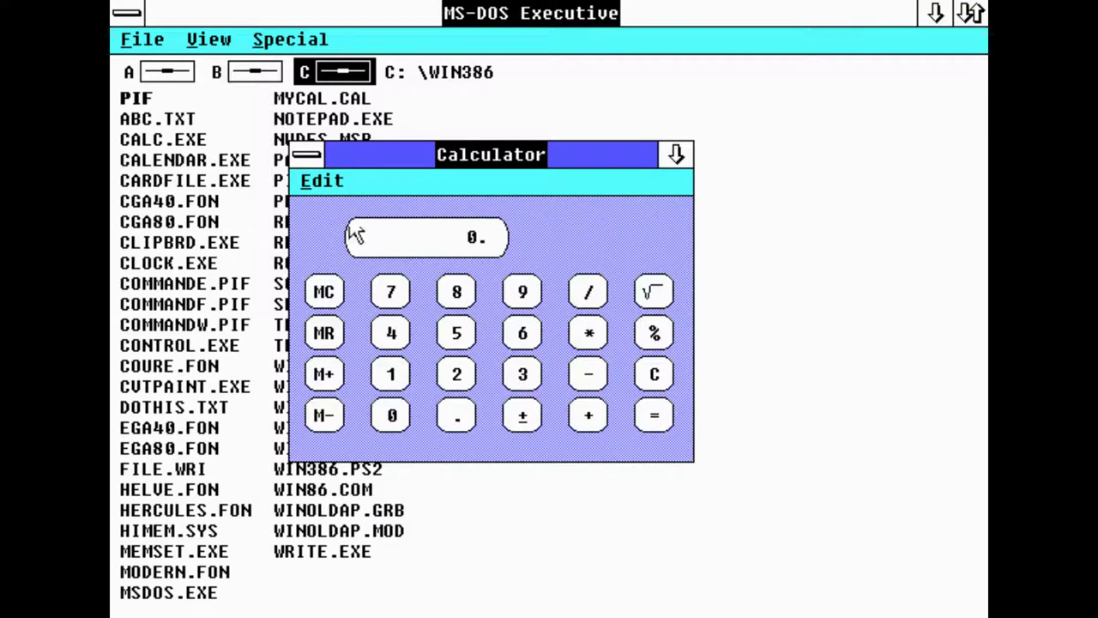
pyautogui.click(459, 296)
pyautogui.click(459, 296)
pyautogui.click(456, 291)
pyautogui.click(456, 332)
pyautogui.click(456, 333)
pyautogui.click(457, 291)
pyautogui.click(456, 292)
pyautogui.click(306, 155)
pyautogui.click(349, 327)
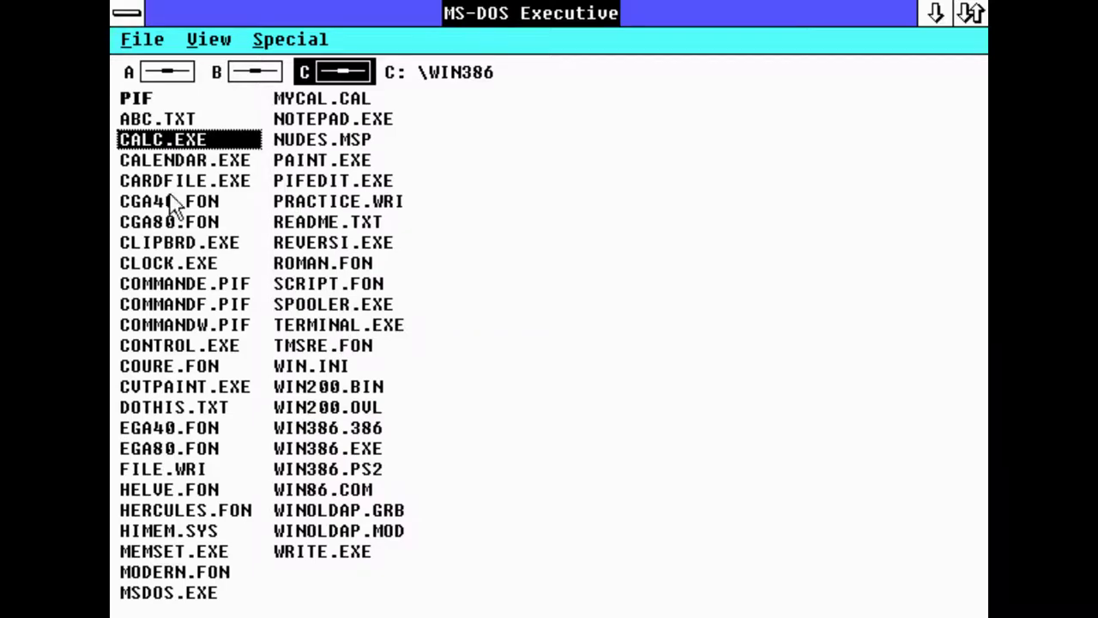
pyautogui.doubleClick(168, 120)
pyautogui.moveTo(382, 250); pyautogui.dragTo(674, 284)
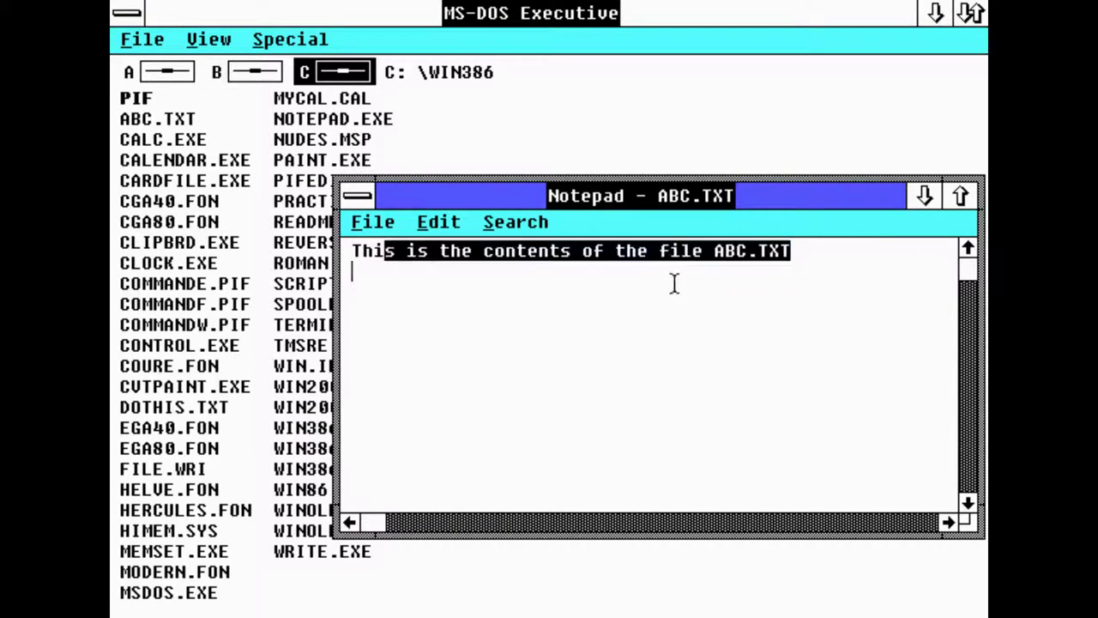
pyautogui.click(804, 371)
pyautogui.click(395, 222)
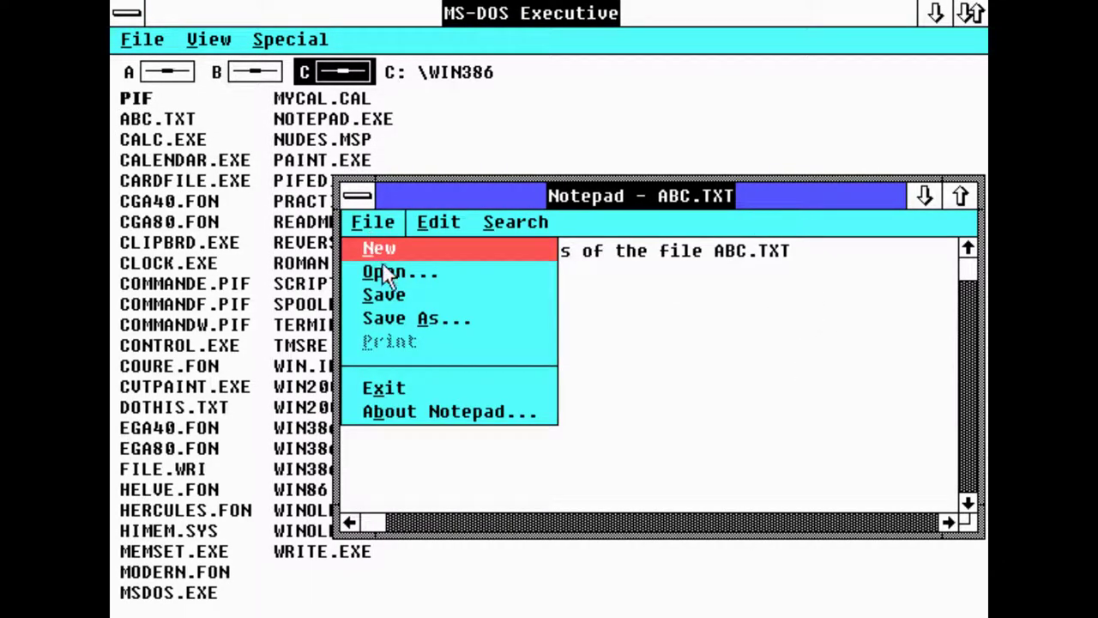
pyautogui.click(403, 386)
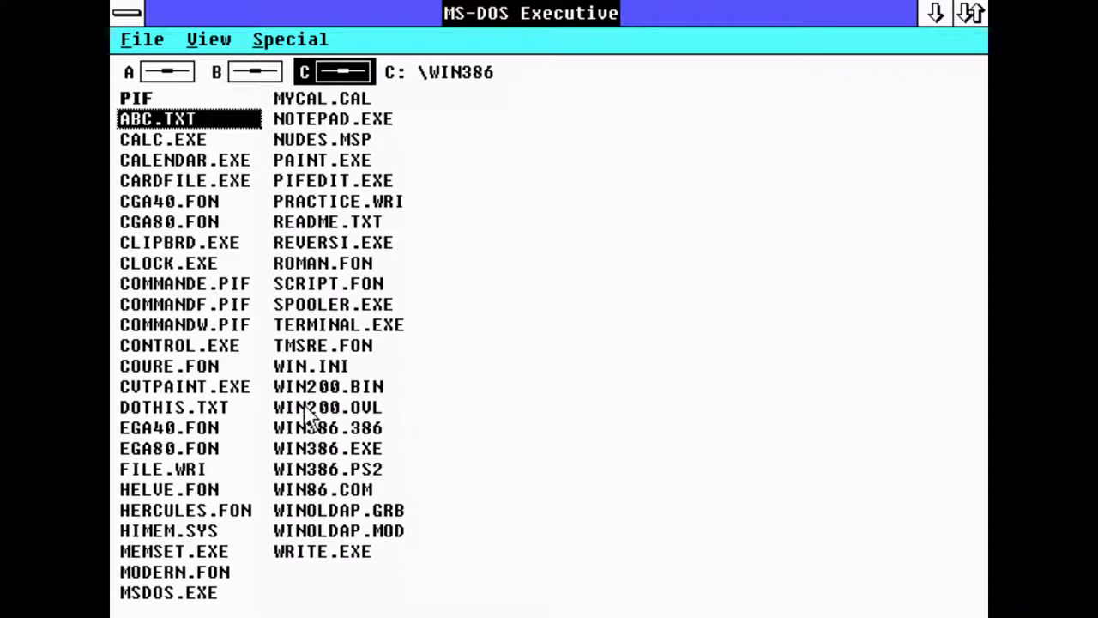
pyautogui.click(173, 386)
pyautogui.doubleClick(174, 386)
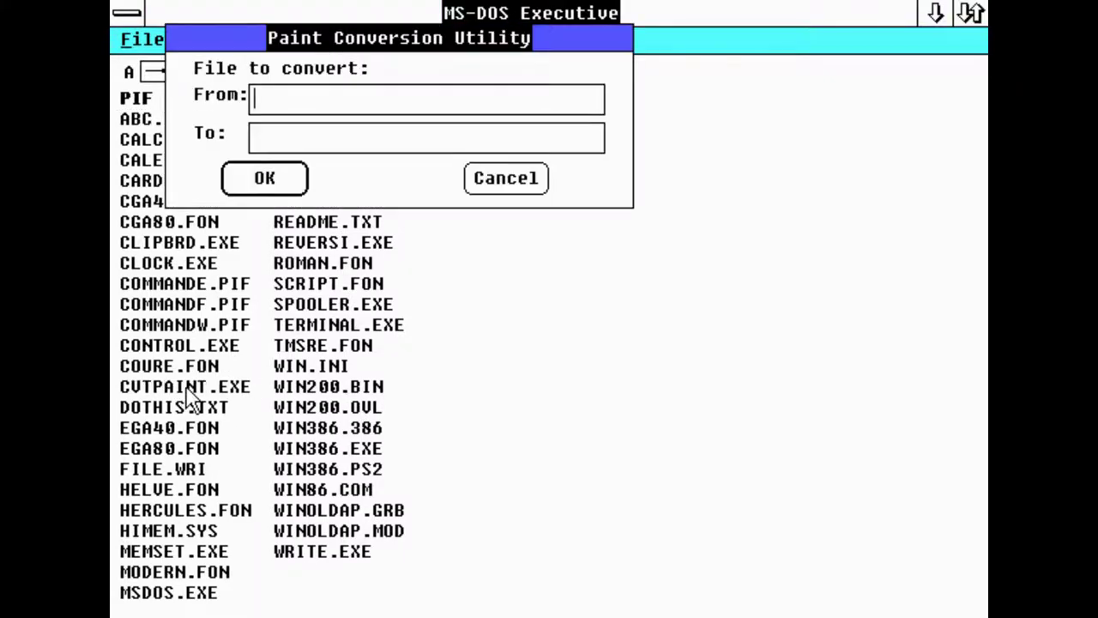
pyautogui.click(488, 177)
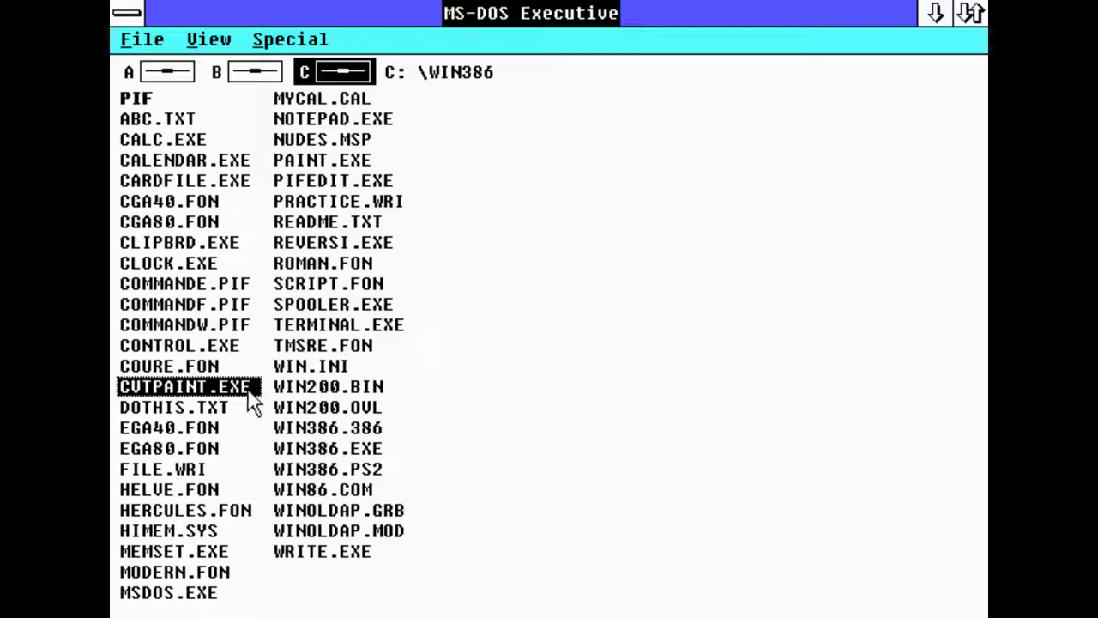
pyautogui.doubleClick(190, 412)
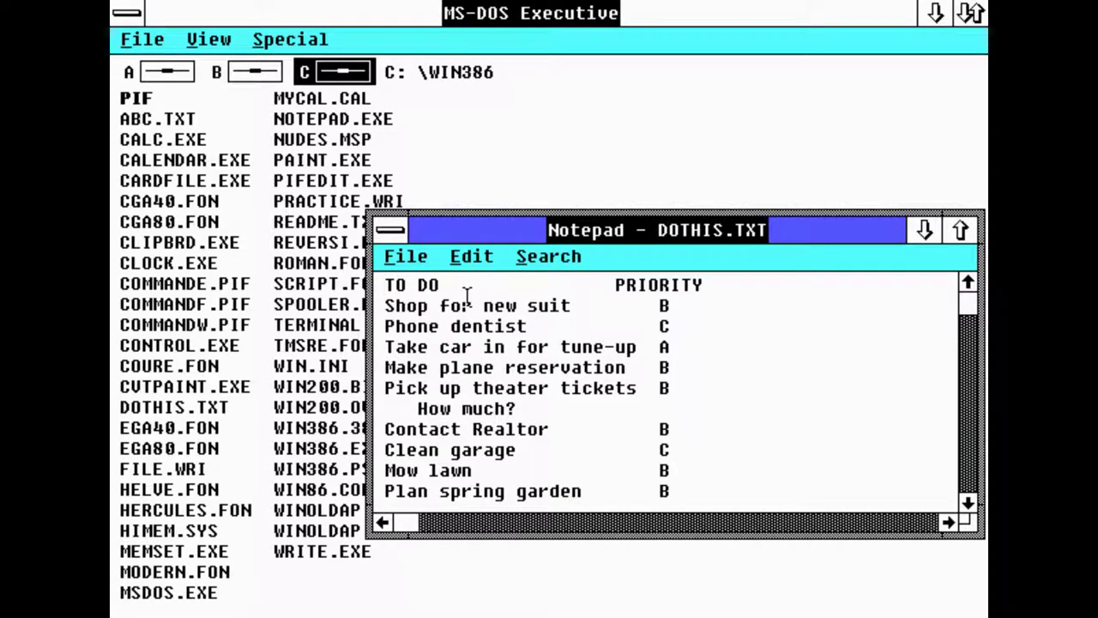
pyautogui.moveTo(518, 536); pyautogui.dragTo(515, 585)
pyautogui.click(433, 254)
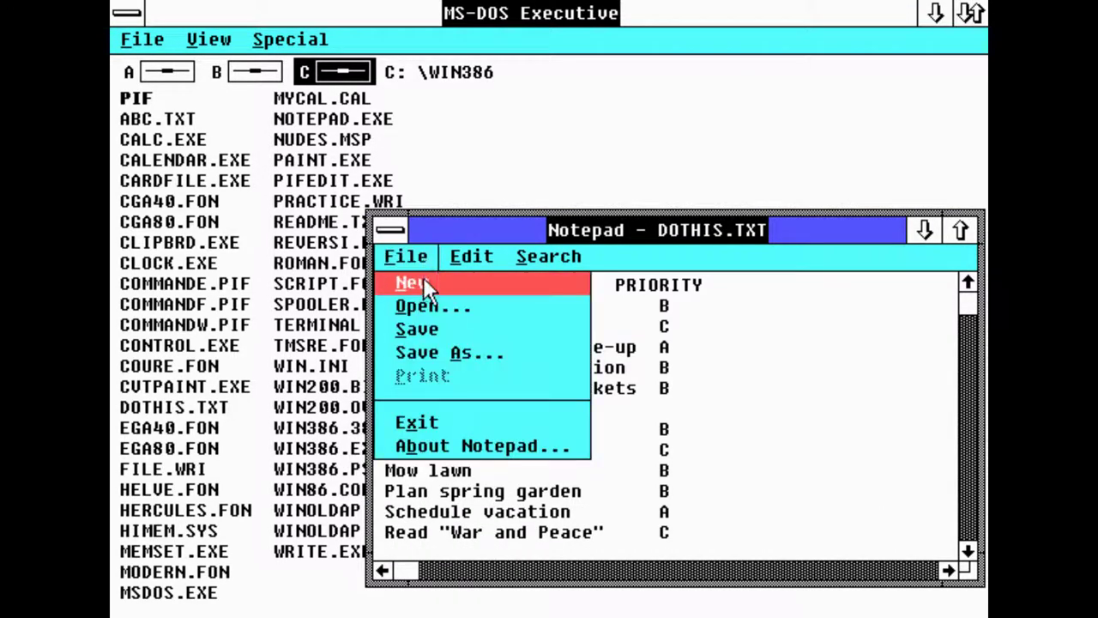
pyautogui.click(416, 424)
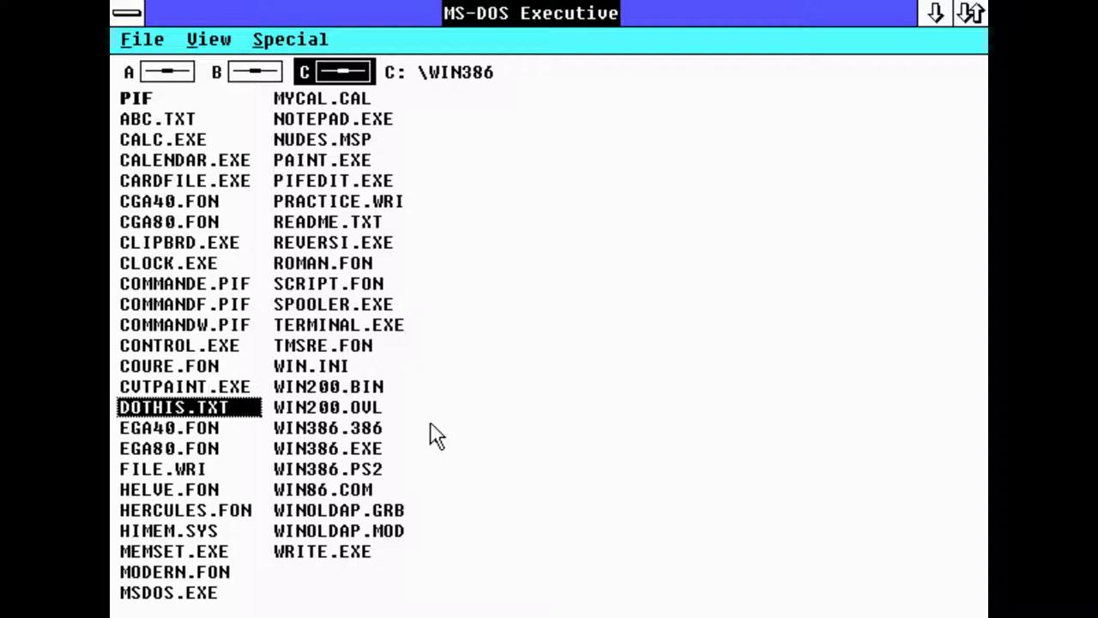
pyautogui.doubleClick(318, 140)
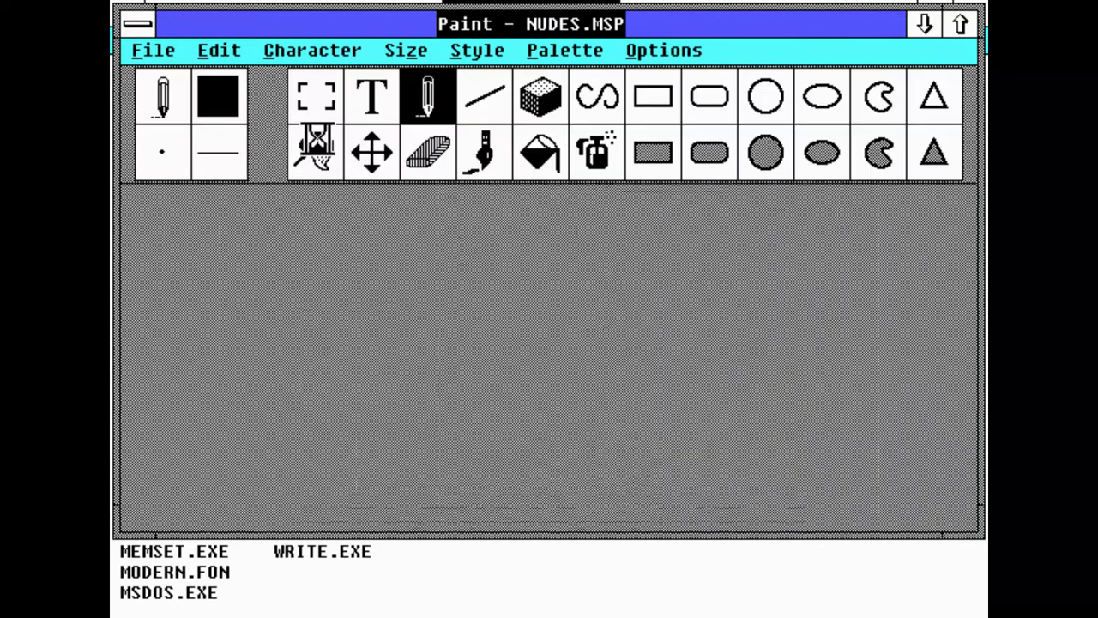
pyautogui.click(141, 50)
pyautogui.click(169, 215)
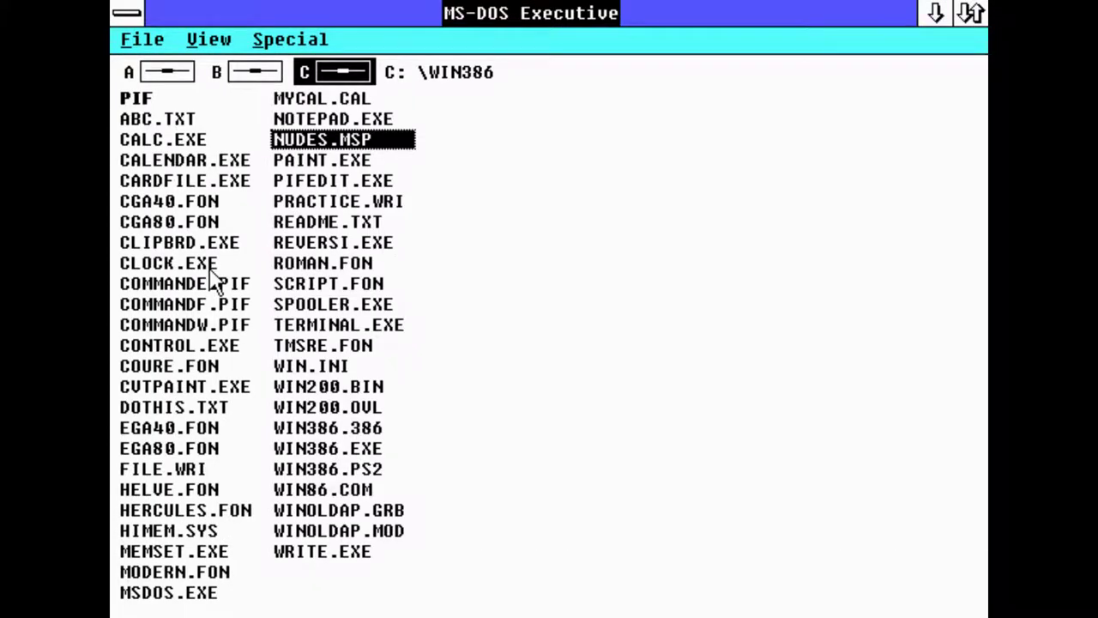
pyautogui.doubleClick(321, 100)
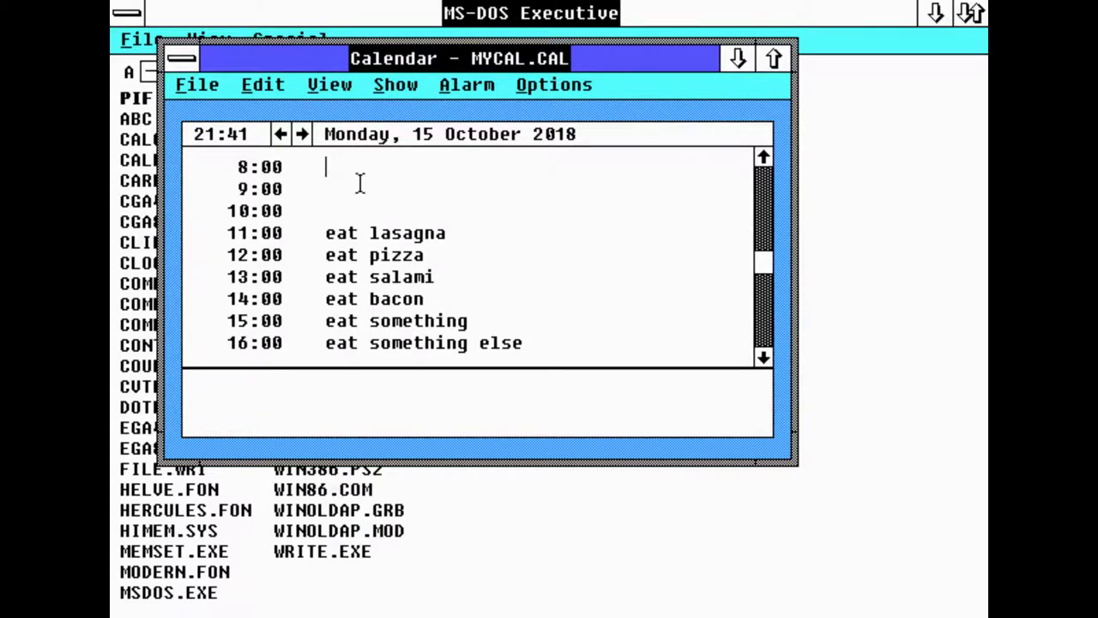
pyautogui.click(196, 85)
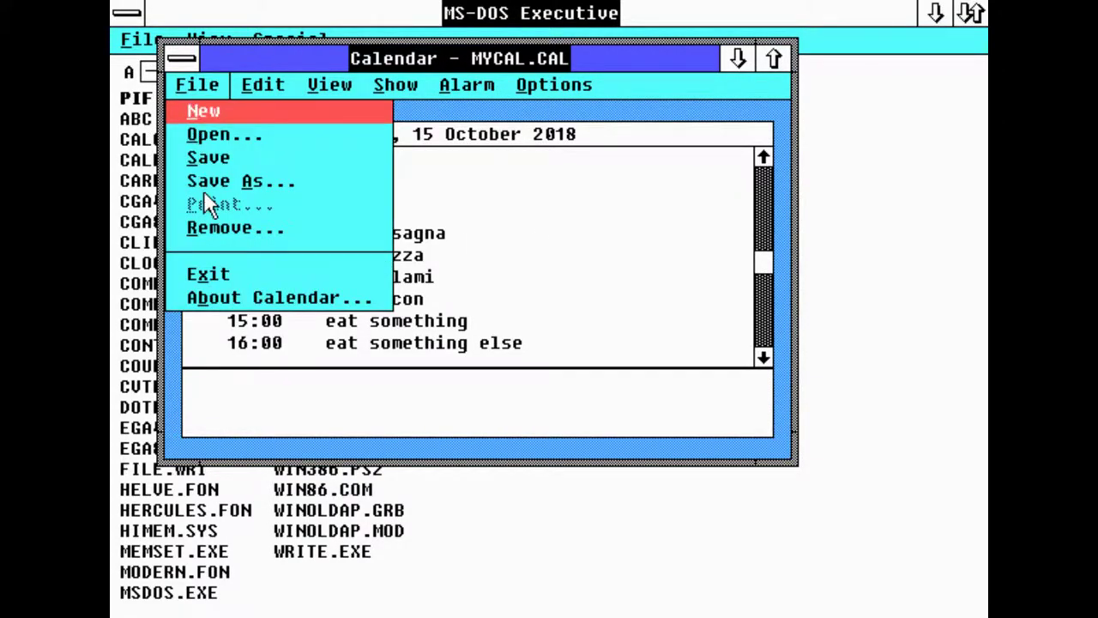
pyautogui.click(208, 275)
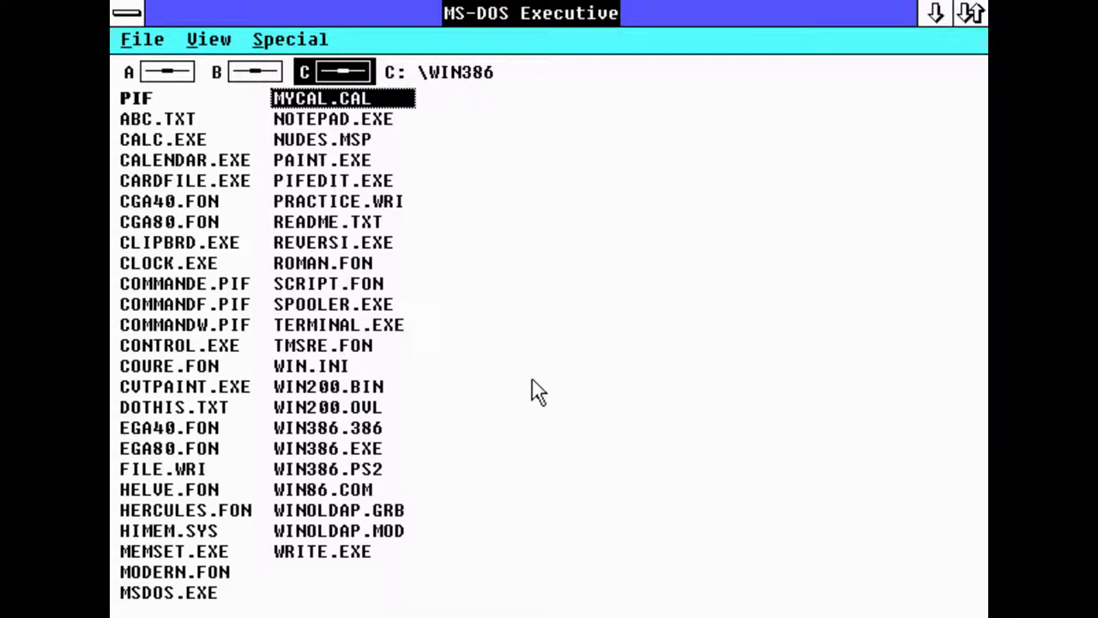
# - Launch Write and browse its File, Edit, Search, Character, Paragraph and Document menus
pyautogui.doubleClick(362, 553)
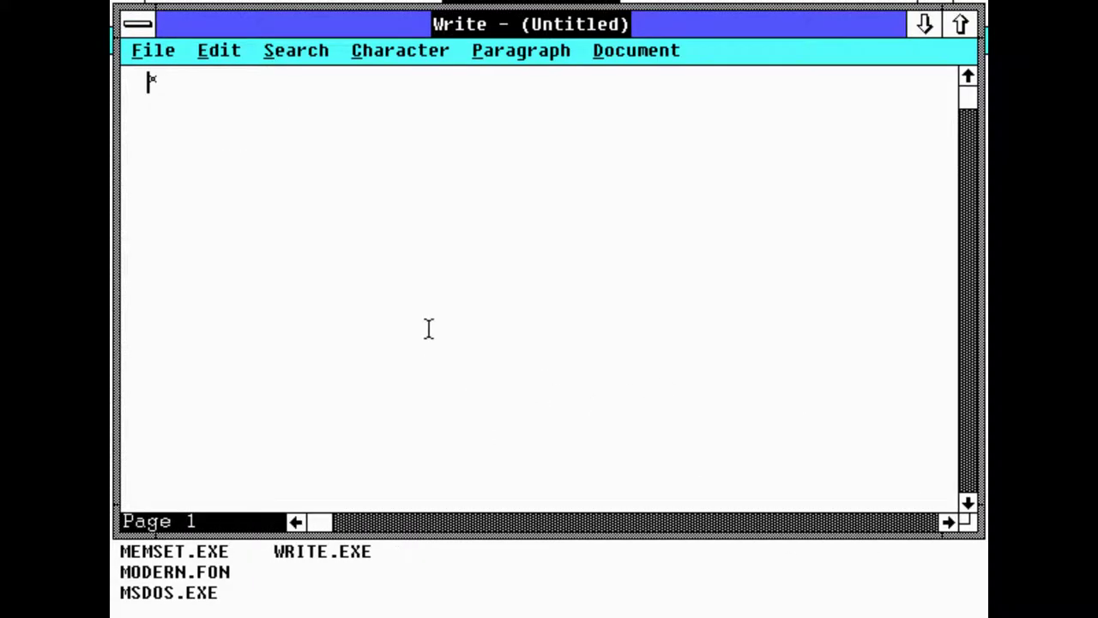
pyautogui.click(164, 43)
pyautogui.click(213, 50)
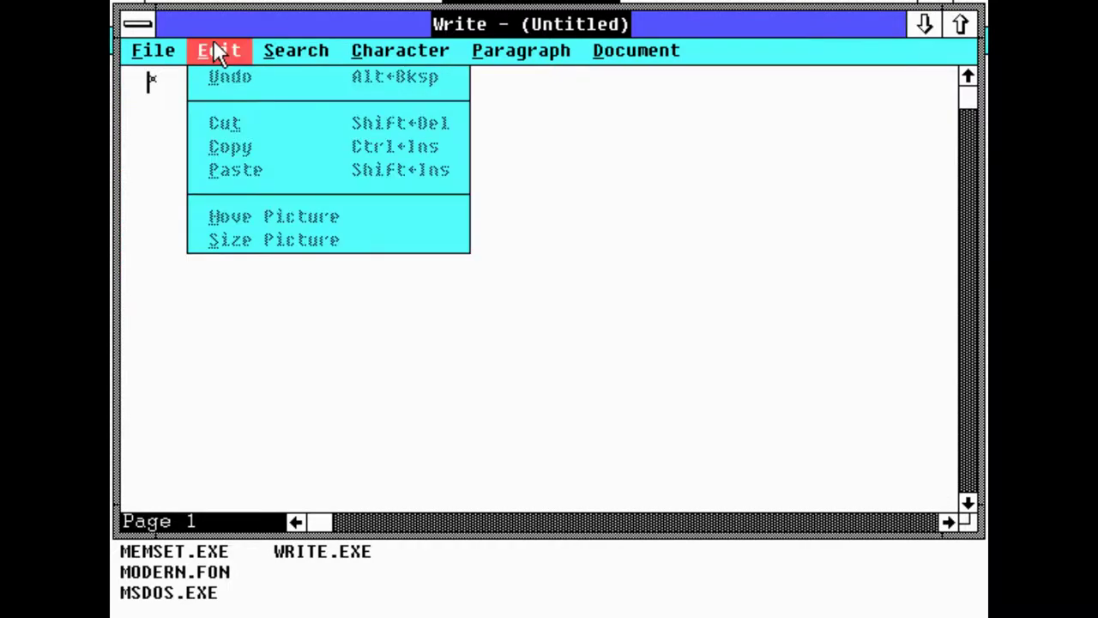
pyautogui.click(306, 53)
pyautogui.click(411, 53)
pyautogui.click(521, 52)
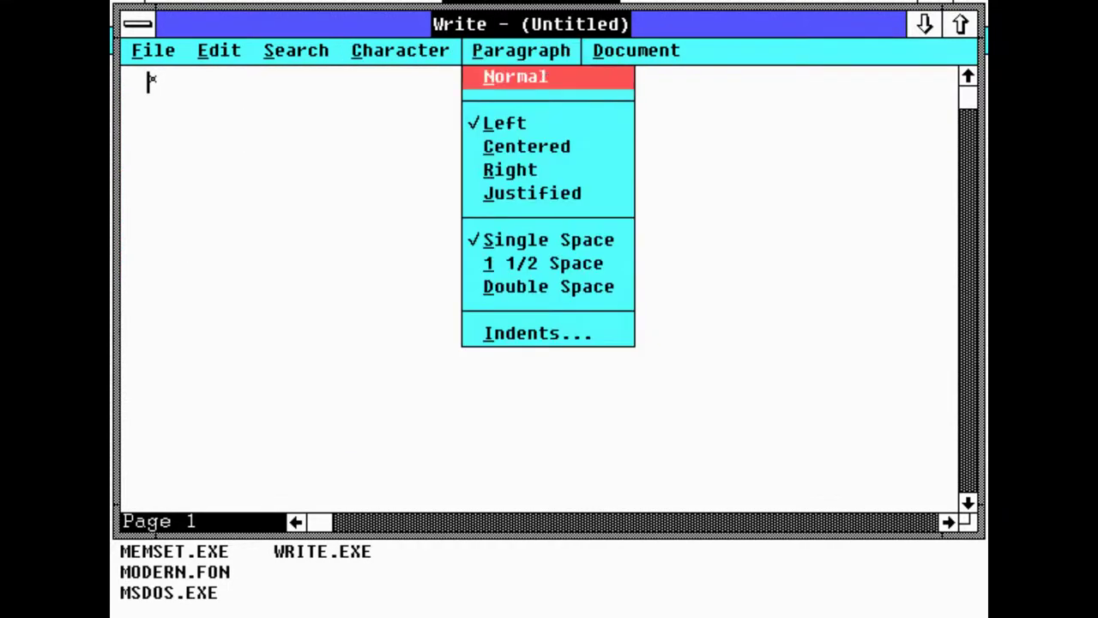
pyautogui.click(635, 49)
pyautogui.click(211, 69)
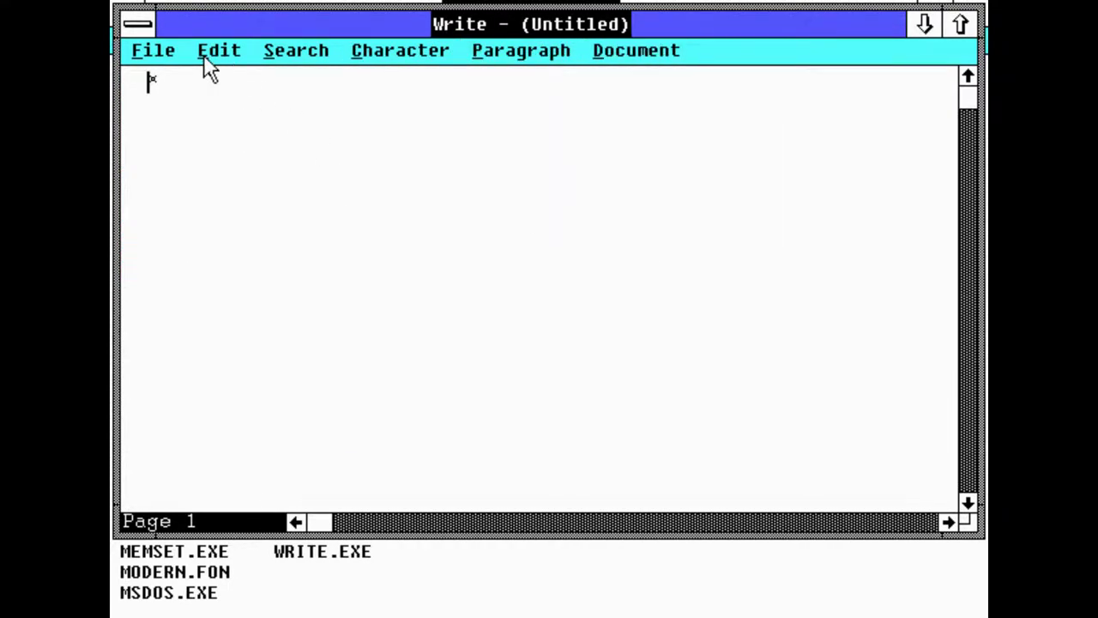
pyautogui.hotkey('alt', 'f')
pyautogui.press('Escape')
# - Switch to Courier and type "you can change the font"
pyautogui.click(439, 51)
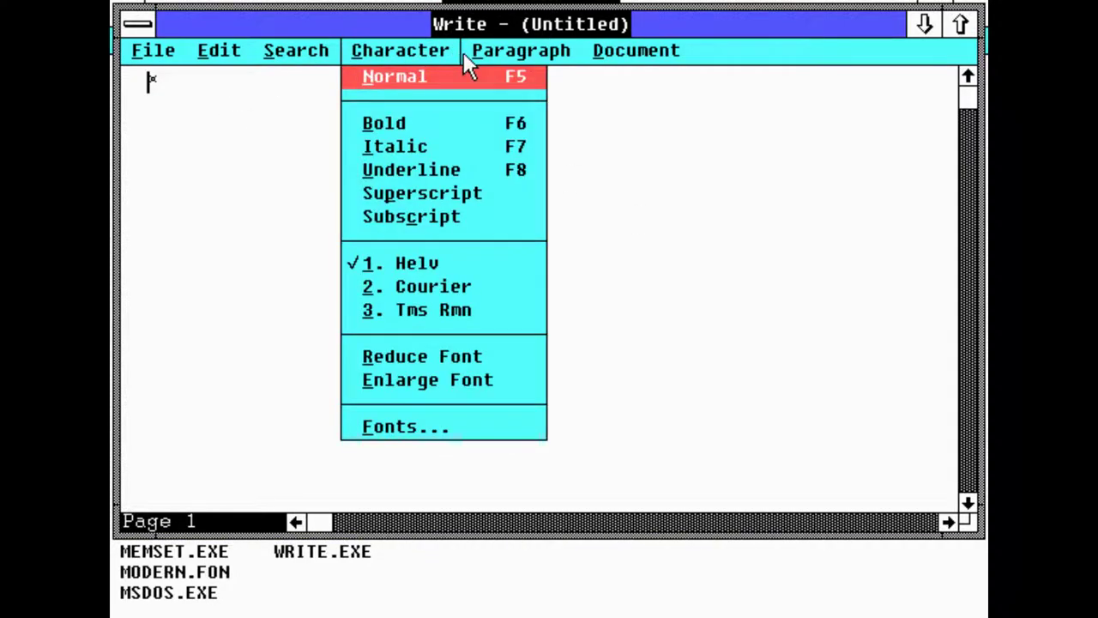
pyautogui.click(452, 288)
pyautogui.write('you change')
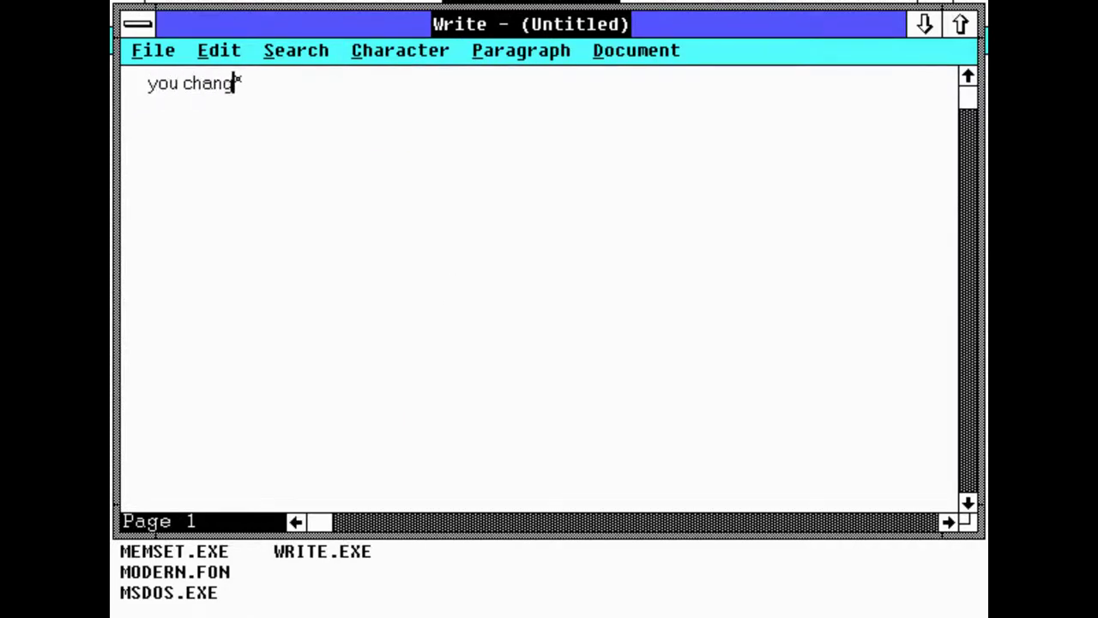
pyautogui.press('BackSpace')
pyautogui.press('BackSpace')
pyautogui.press('BackSpace')
pyautogui.press('BackSpace')
pyautogui.press('BackSpace')
pyautogui.write('an change the font')
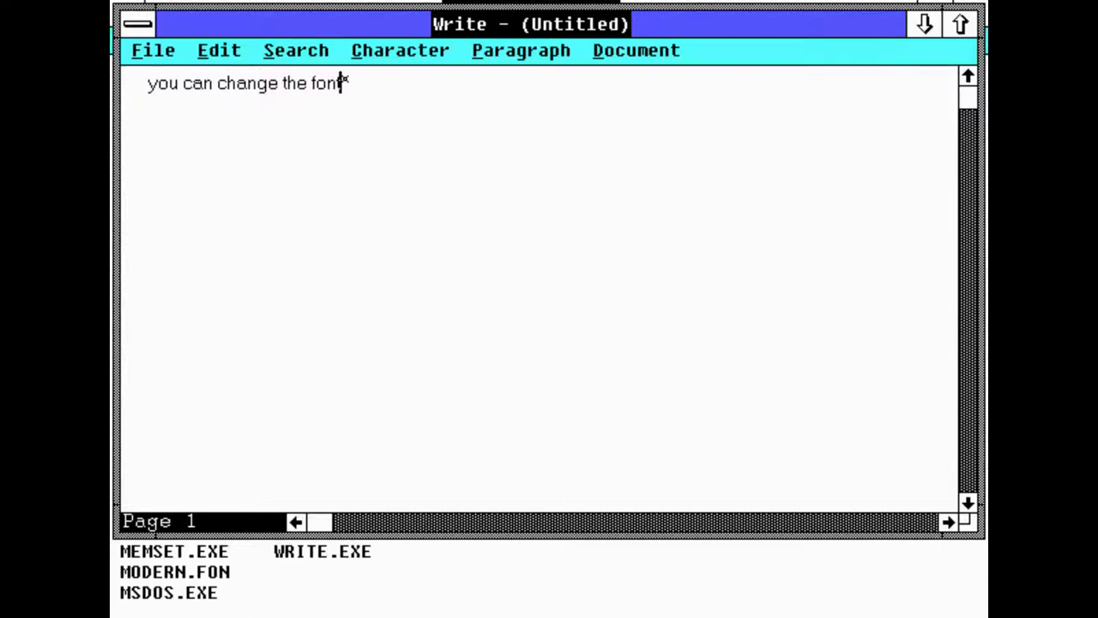
pyautogui.press('Return')
# - Type a second Courier line, "can tyou?"
pyautogui.click(400, 50)
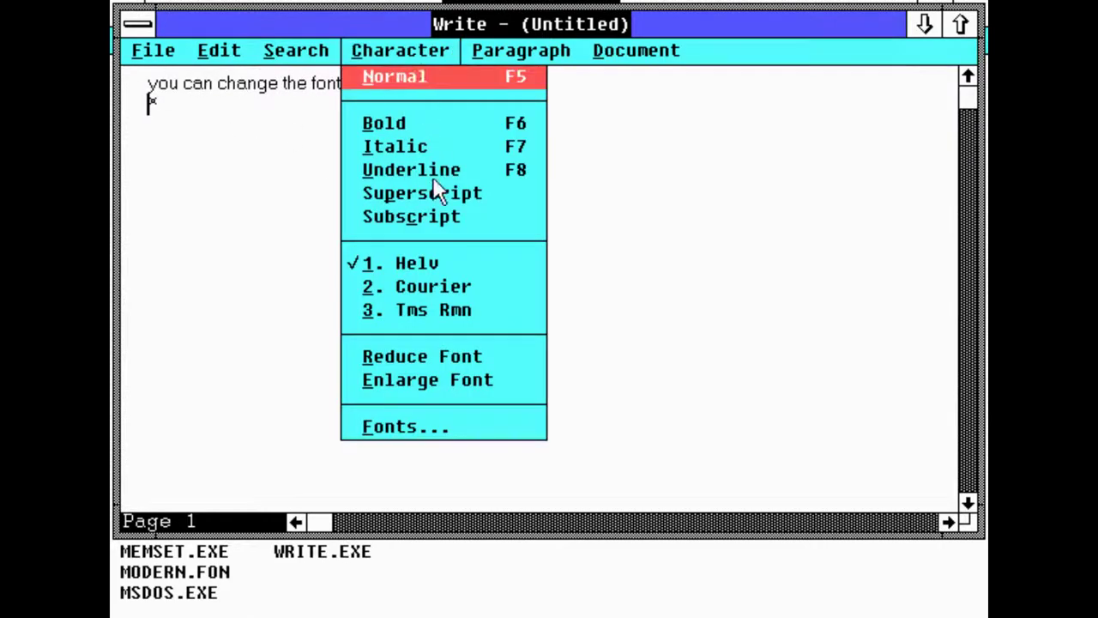
pyautogui.click(429, 286)
pyautogui.write('can tyou')
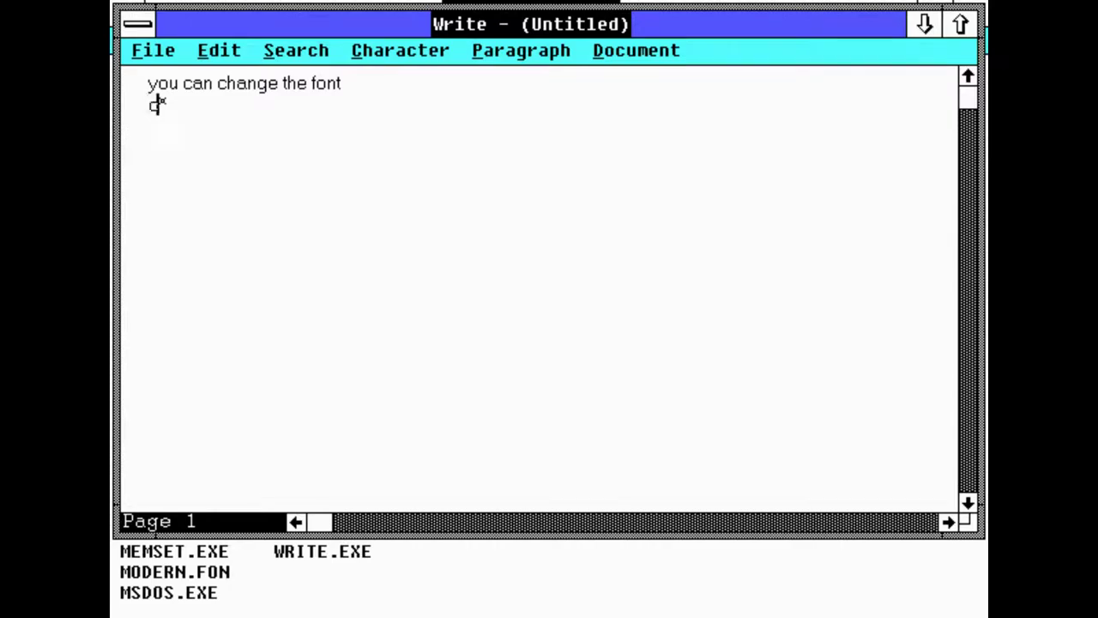
pyautogui.press('BackSpace')
pyautogui.press('BackSpace')
pyautogui.press('BackSpace')
pyautogui.press('BackSpace')
pyautogui.write('tyou?')
# - Set both lines to Courier and apply italic formatting
pyautogui.moveTo(390, 163); pyautogui.dragTo(146, 83)
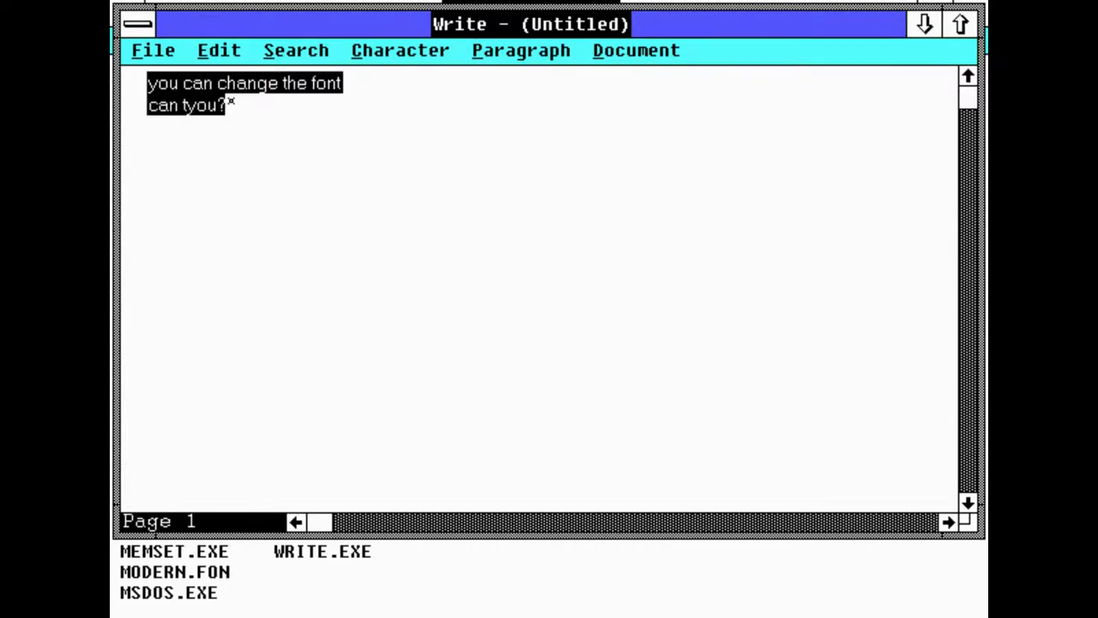
pyautogui.click(419, 53)
pyautogui.click(447, 289)
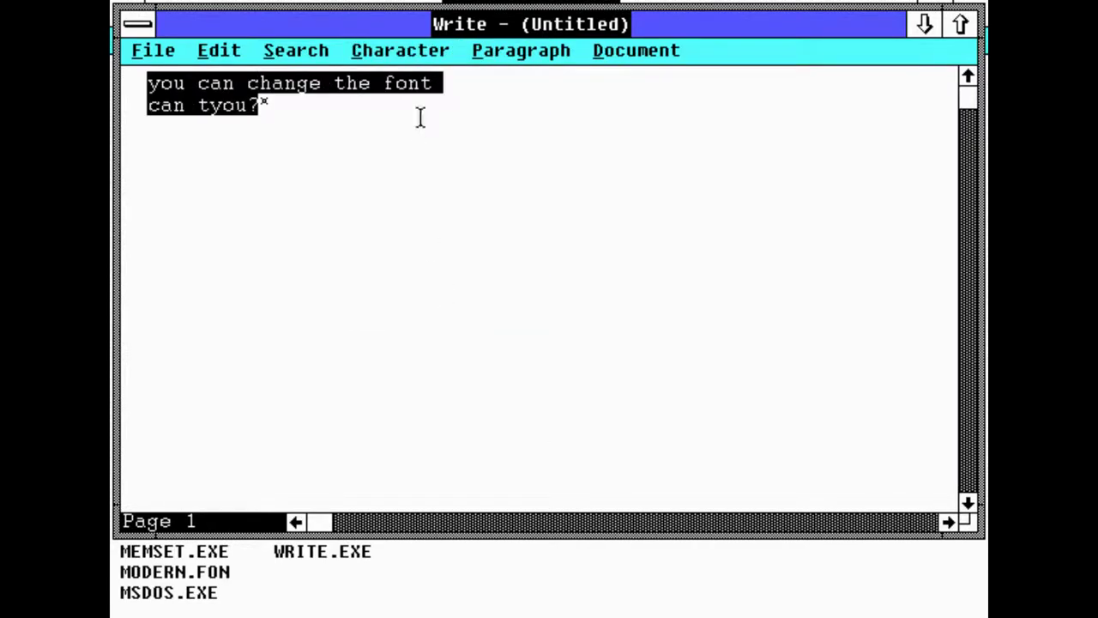
pyautogui.click(426, 216)
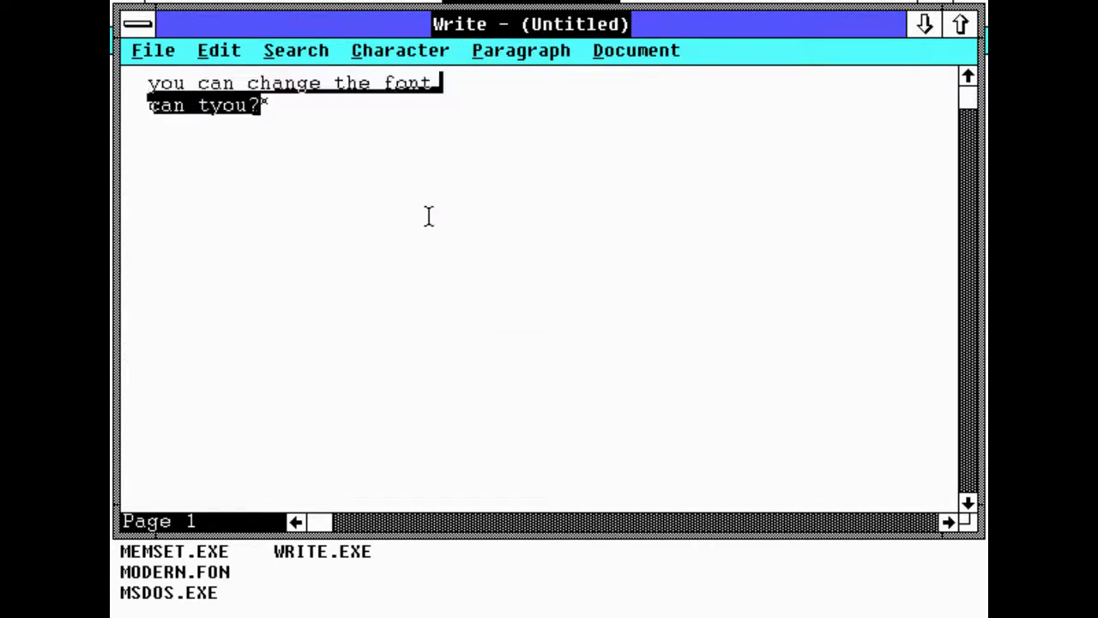
pyautogui.click(434, 52)
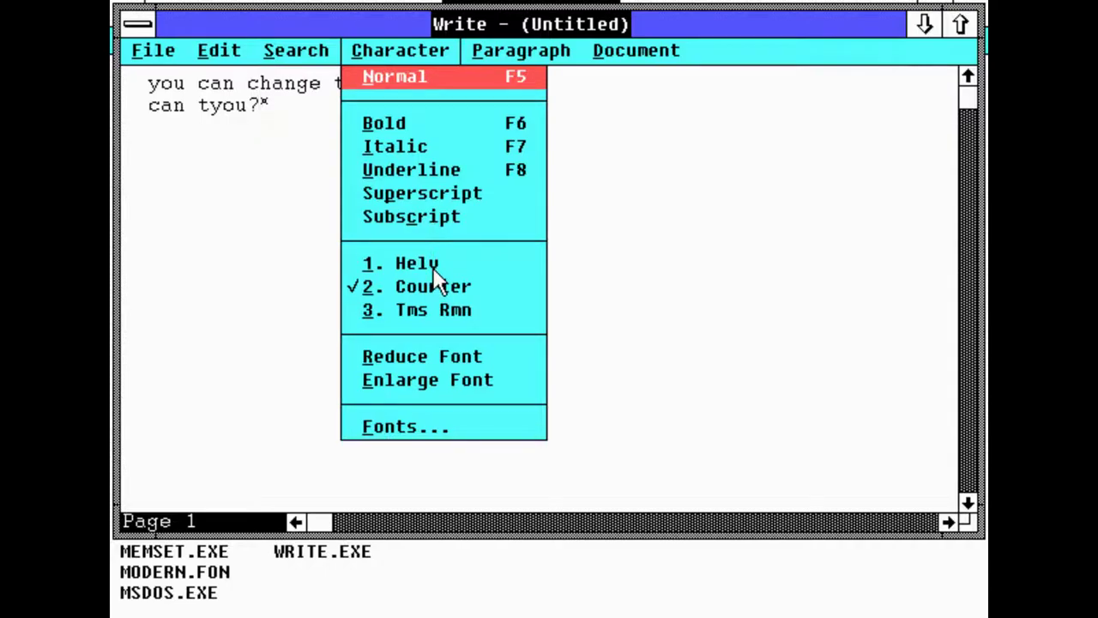
pyautogui.click(395, 136)
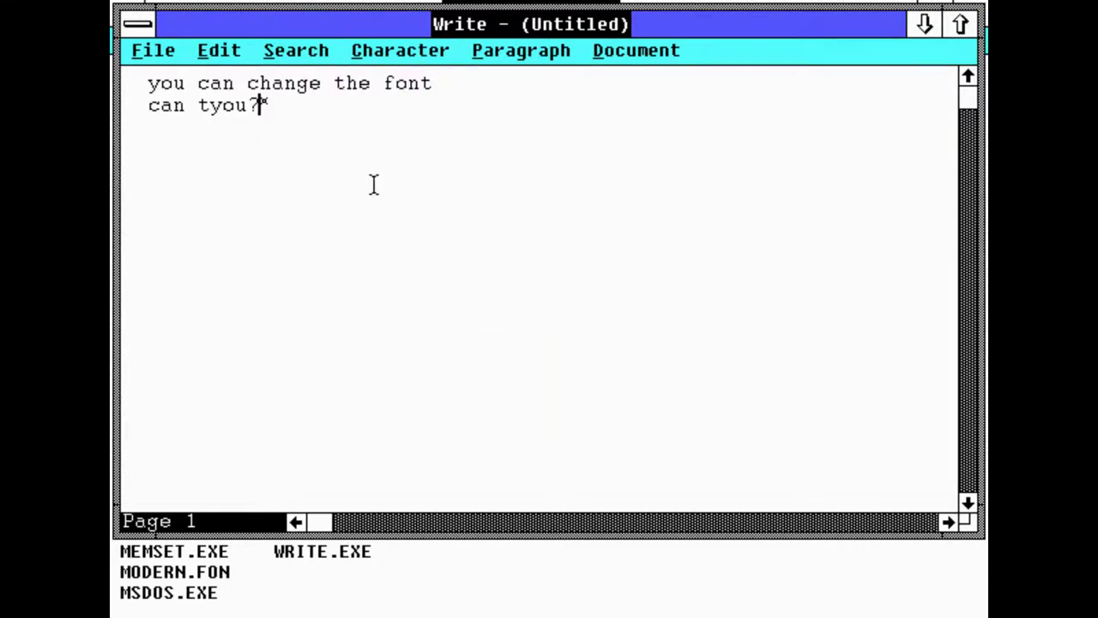
# - Make both lines bold, then clear the selection
pyautogui.moveTo(259, 105); pyautogui.dragTo(124, 79)
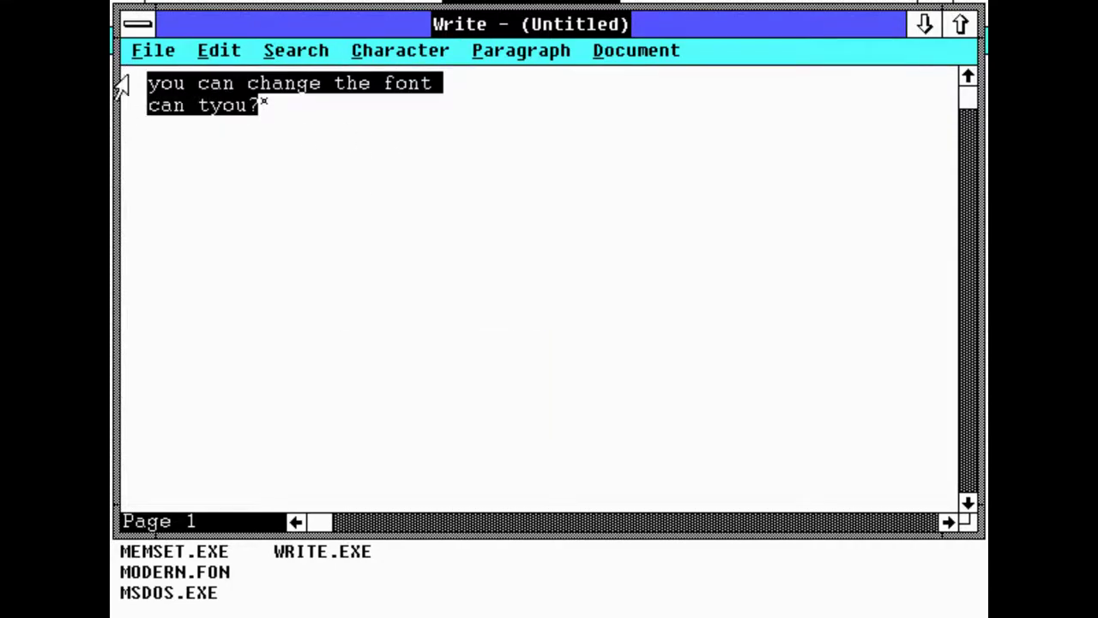
pyautogui.click(400, 52)
pyautogui.click(405, 120)
pyautogui.click(409, 178)
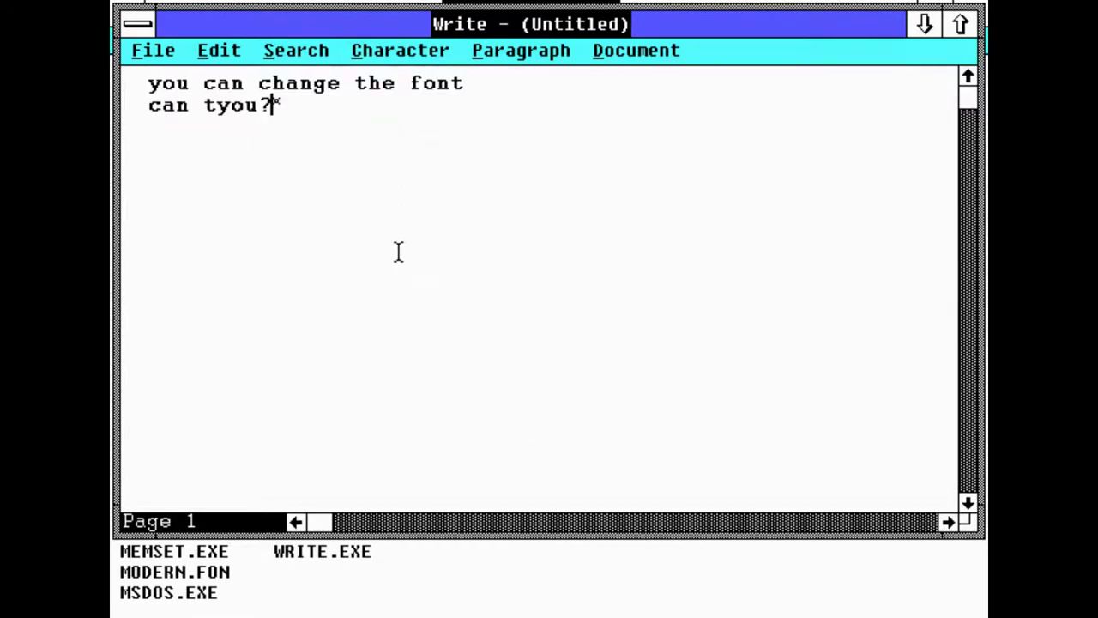
pyautogui.moveTo(138, 127); pyautogui.dragTo(138, 83)
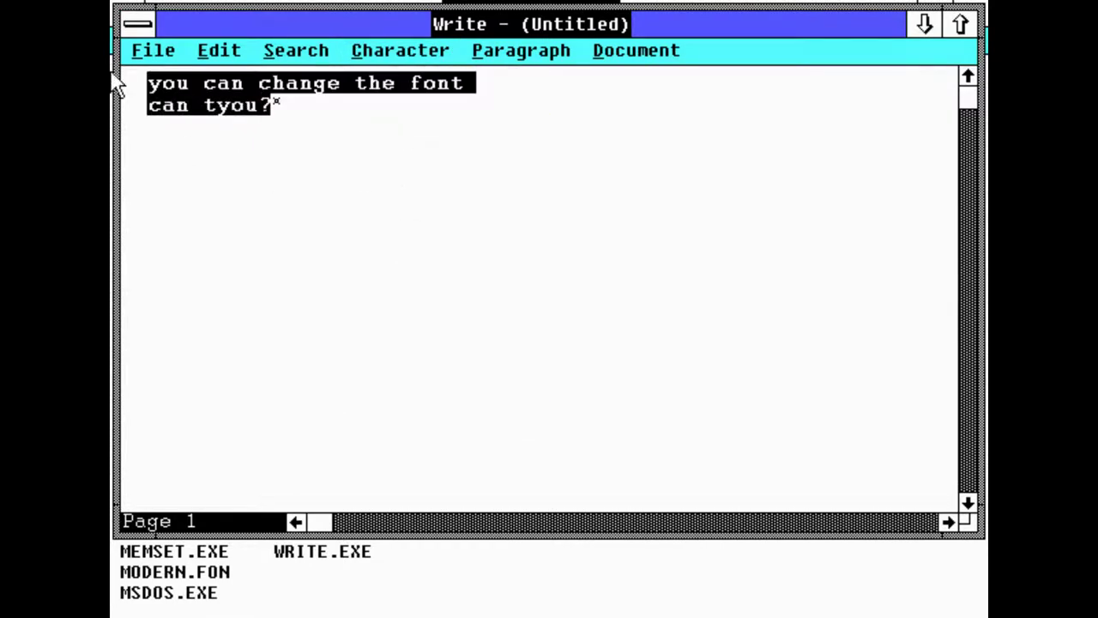
pyautogui.moveTo(380, 141); pyautogui.dragTo(134, 54)
pyautogui.click(292, 118)
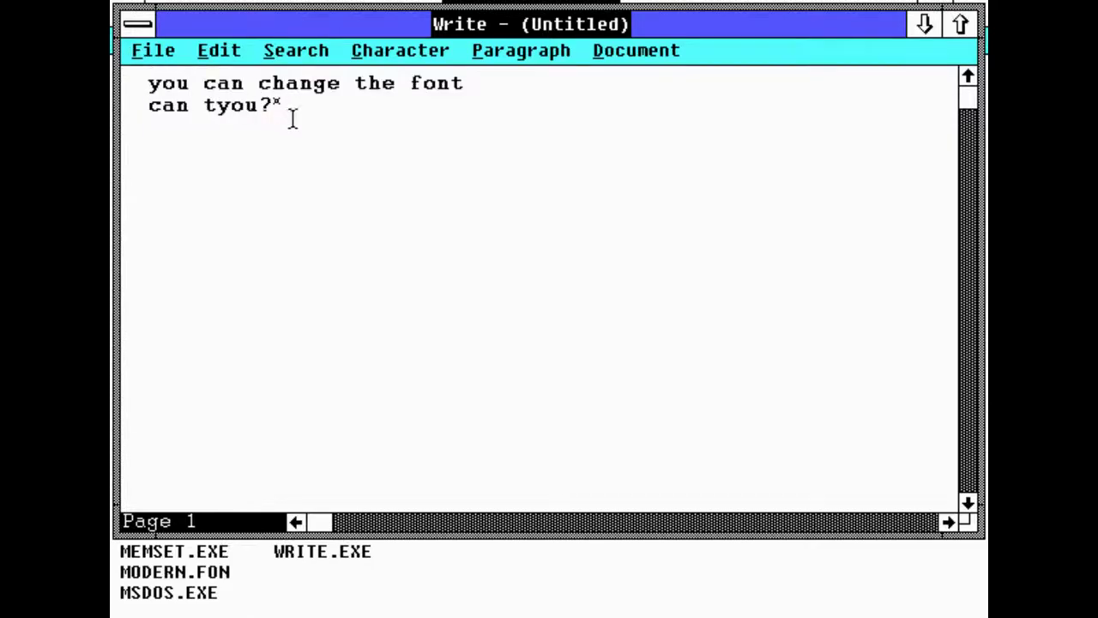
# - Erase all text and look over the Paragraph, Document and Search menus
pyautogui.press('BackSpace')
pyautogui.press('BackSpace')
pyautogui.press('BackSpace')
pyautogui.press('BackSpace')
pyautogui.press('BackSpace')
pyautogui.press('BackSpace')
pyautogui.press('BackSpace')
pyautogui.press('BackSpace')
pyautogui.press('BackSpace')
pyautogui.press('BackSpace')
pyautogui.press('BackSpace')
pyautogui.press('BackSpace')
pyautogui.press('BackSpace')
pyautogui.press('BackSpace')
pyautogui.press('BackSpace')
pyautogui.press('BackSpace')
pyautogui.press('BackSpace')
pyautogui.press('BackSpace')
pyautogui.press('BackSpace')
pyautogui.press('BackSpace')
pyautogui.press('BackSpace')
pyautogui.press('BackSpace')
pyautogui.press('BackSpace')
pyautogui.press('BackSpace')
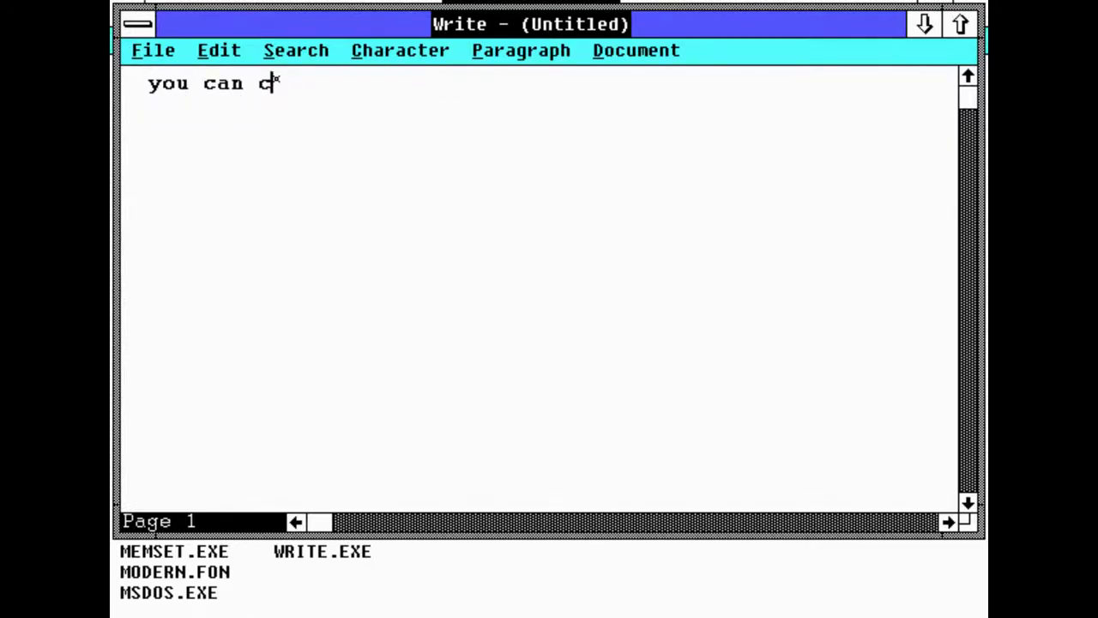
pyautogui.press('BackSpace')
pyautogui.press('BackSpace')
pyautogui.press('BackSpace')
pyautogui.press('BackSpace')
pyautogui.press('BackSpace')
pyautogui.press('BackSpace')
pyautogui.press('BackSpace')
pyautogui.press('BackSpace')
pyautogui.press('BackSpace')
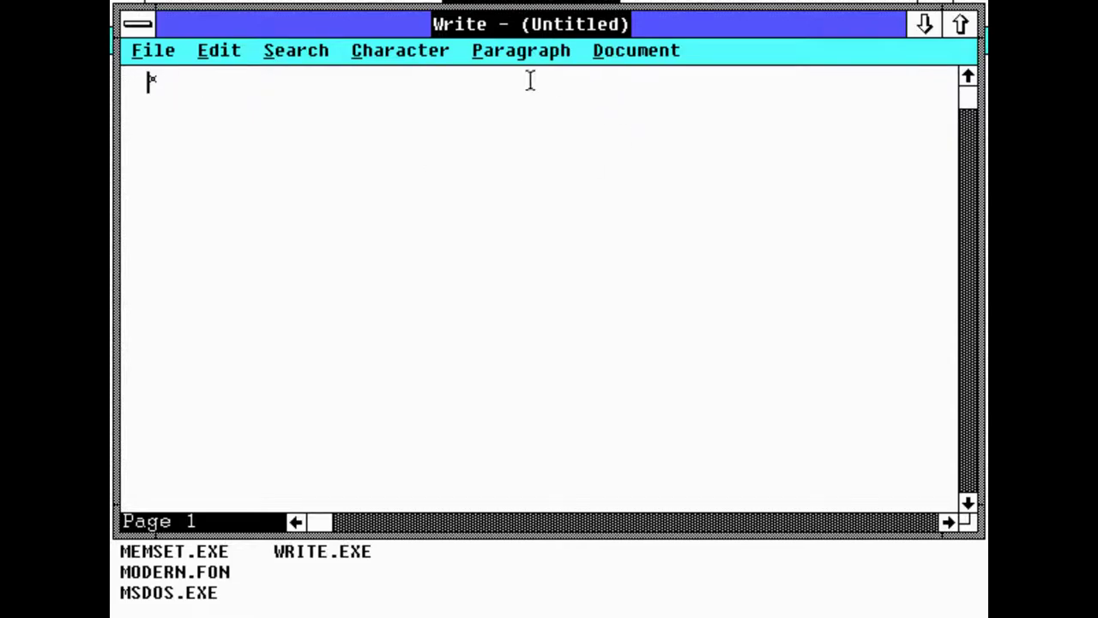
pyautogui.click(521, 53)
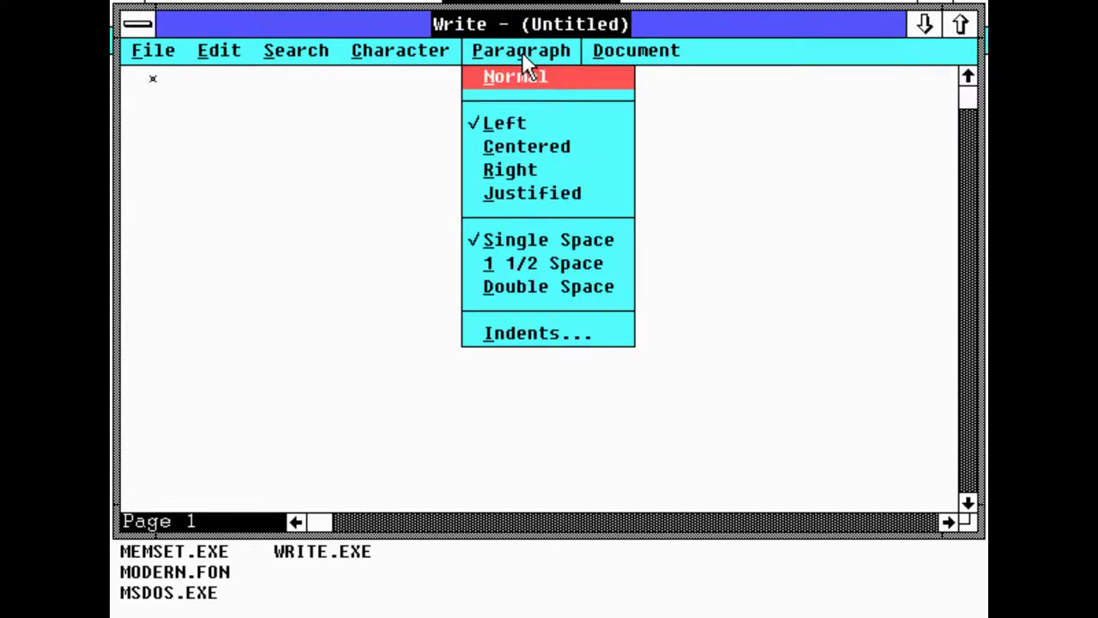
pyautogui.click(620, 52)
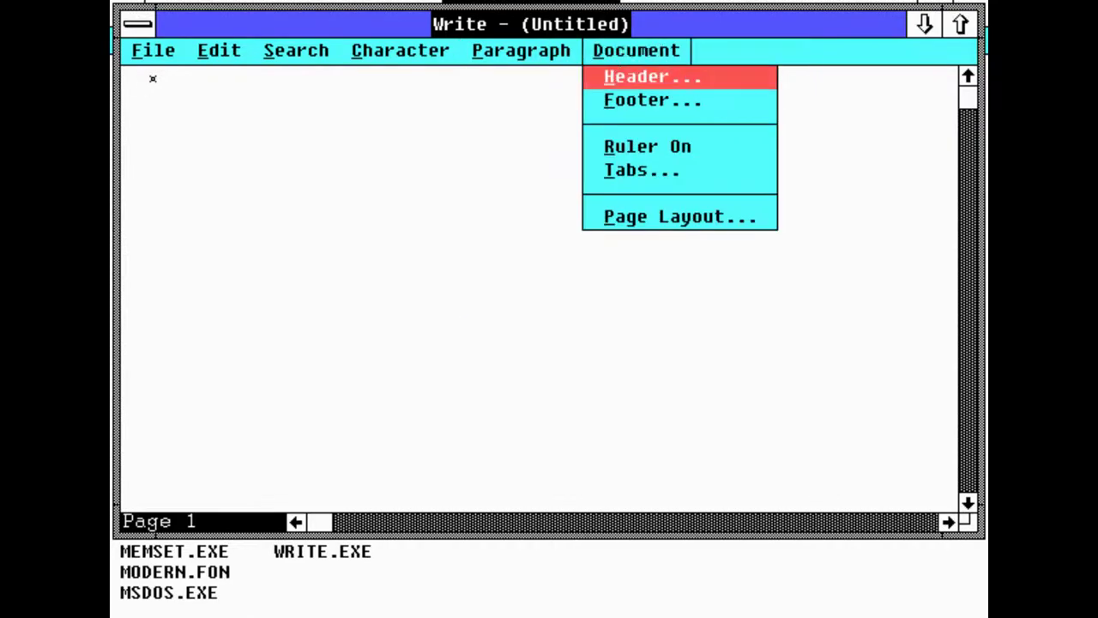
pyautogui.click(288, 50)
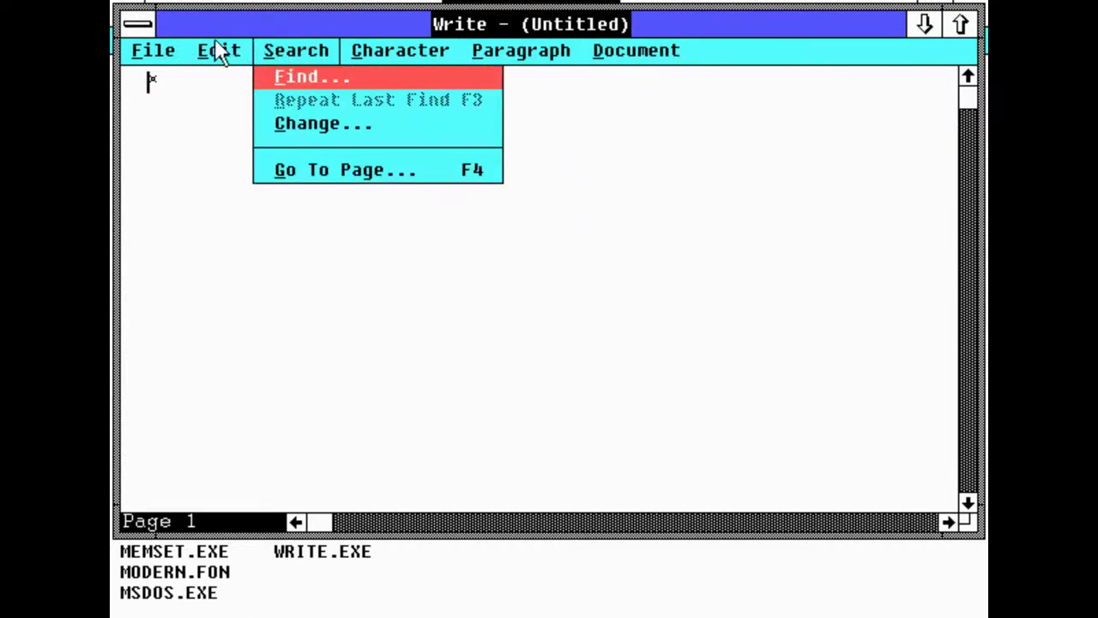
# - View Write's version information, then exit Write answering the save prompt
pyautogui.click(153, 50)
pyautogui.click(207, 307)
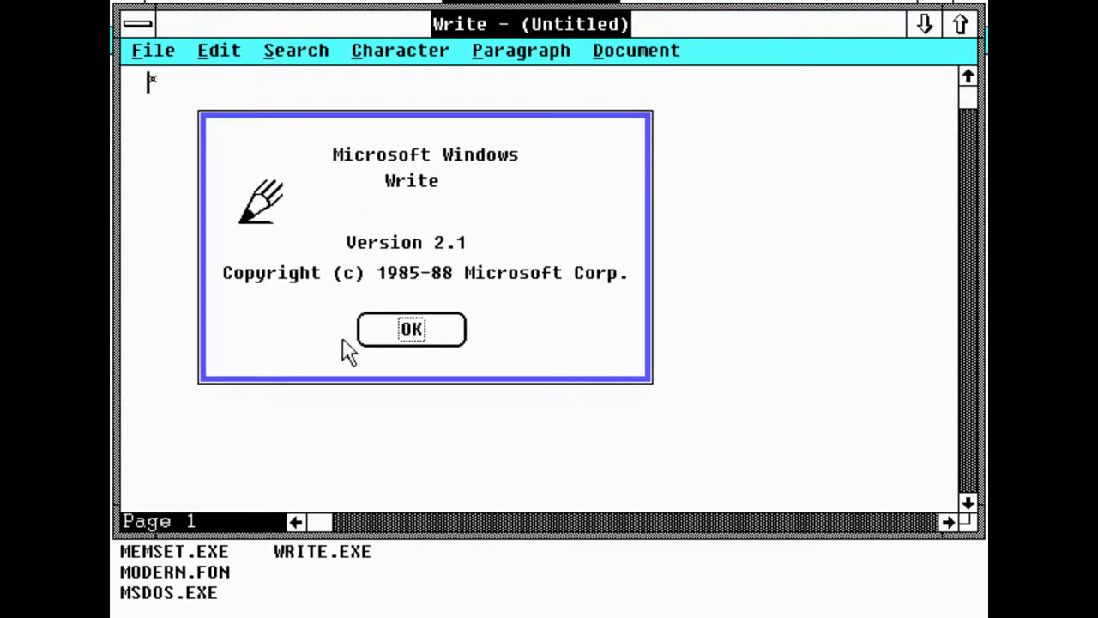
pyautogui.click(399, 329)
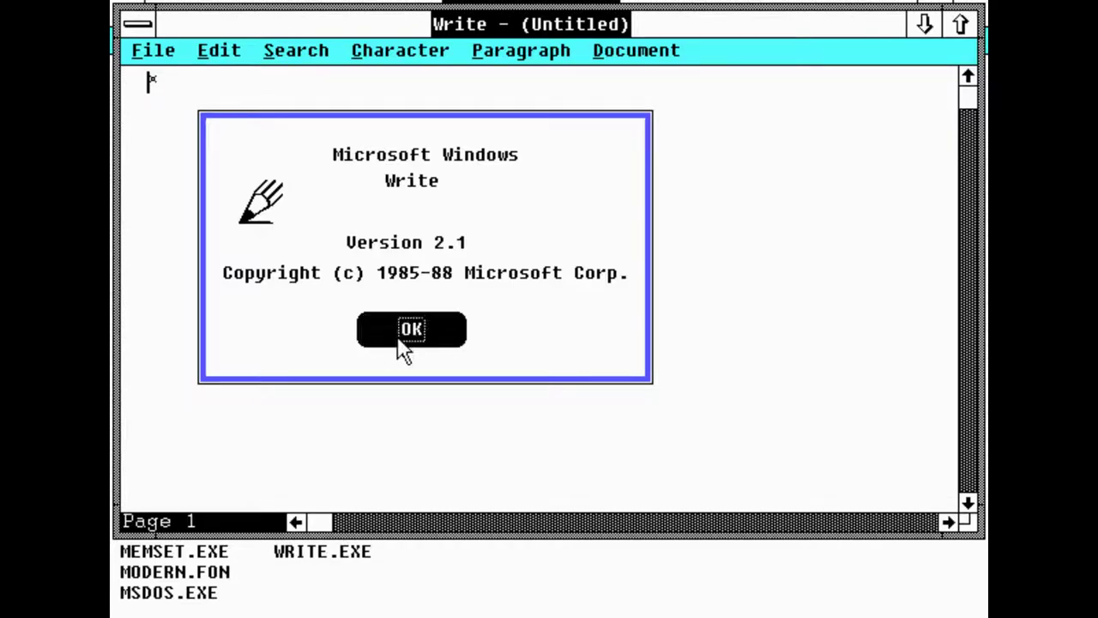
pyautogui.click(153, 50)
pyautogui.click(169, 285)
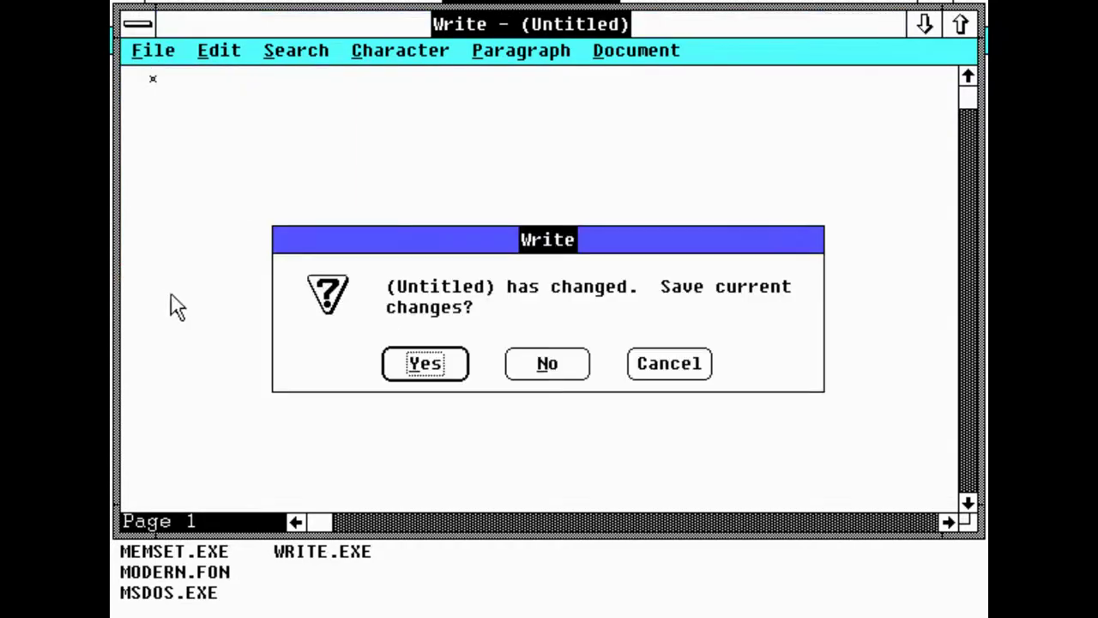
pyautogui.click(547, 362)
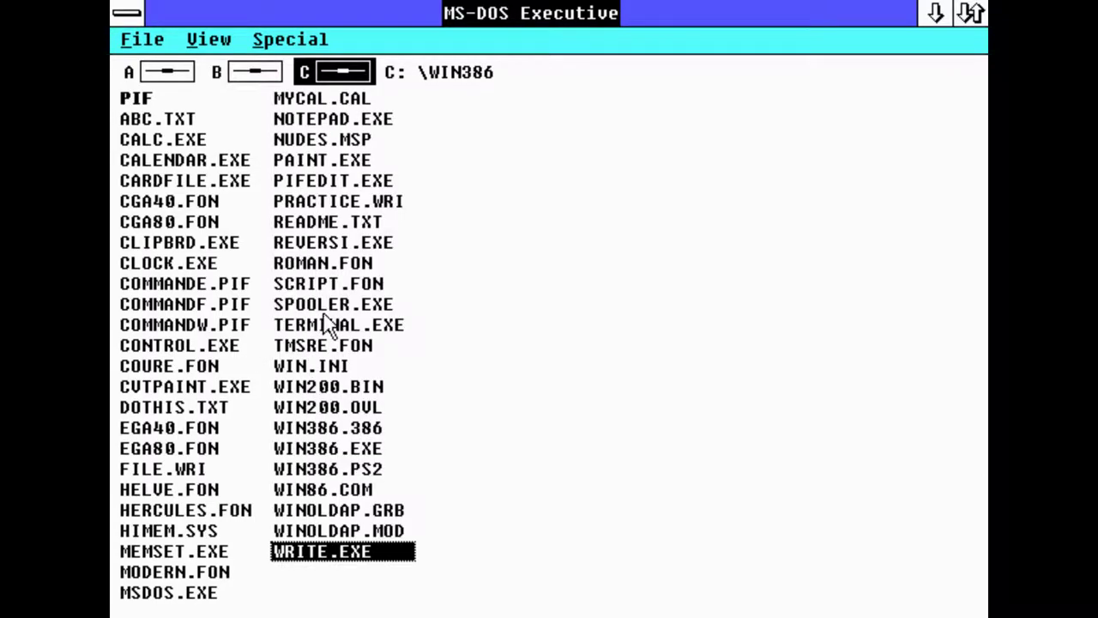
pyautogui.doubleClick(330, 204)
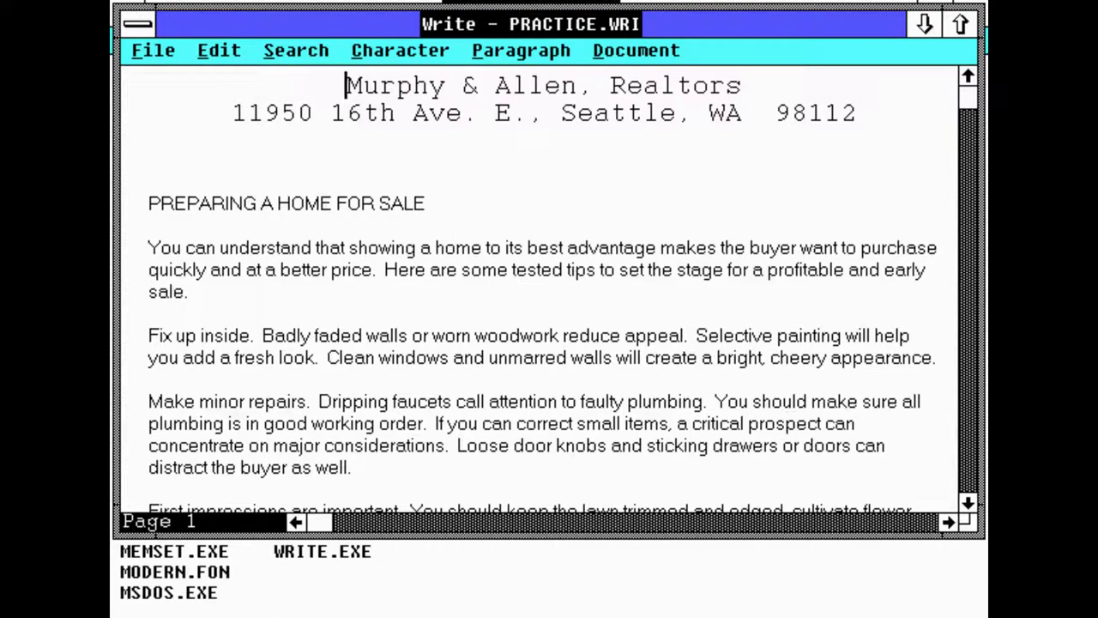
pyautogui.click(967, 503)
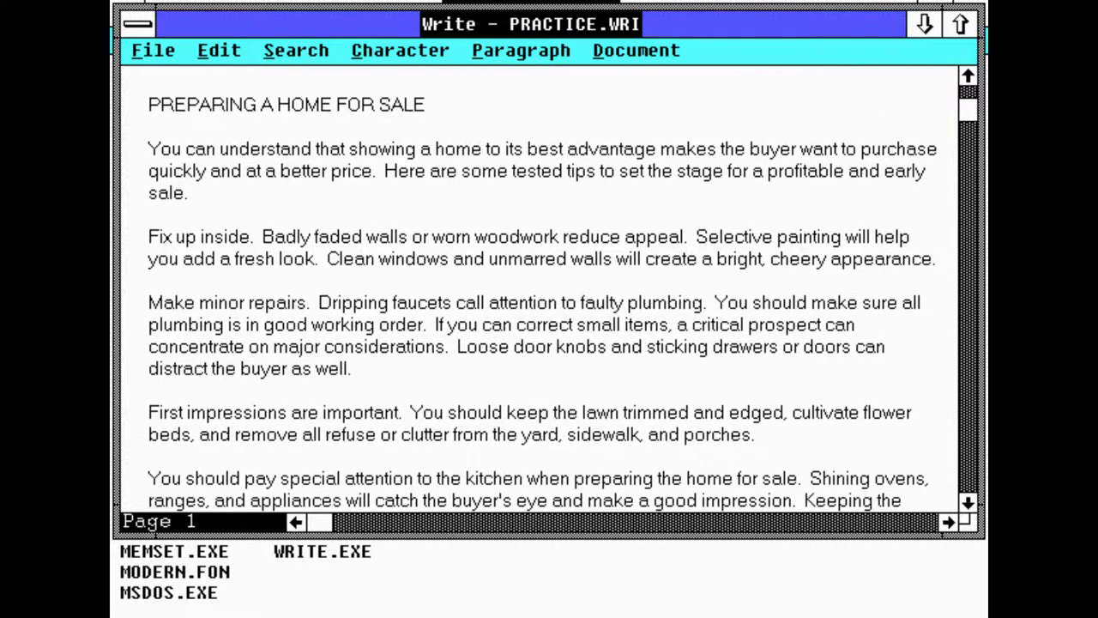
pyautogui.moveTo(968, 503); pyautogui.dragTo(972, 482)
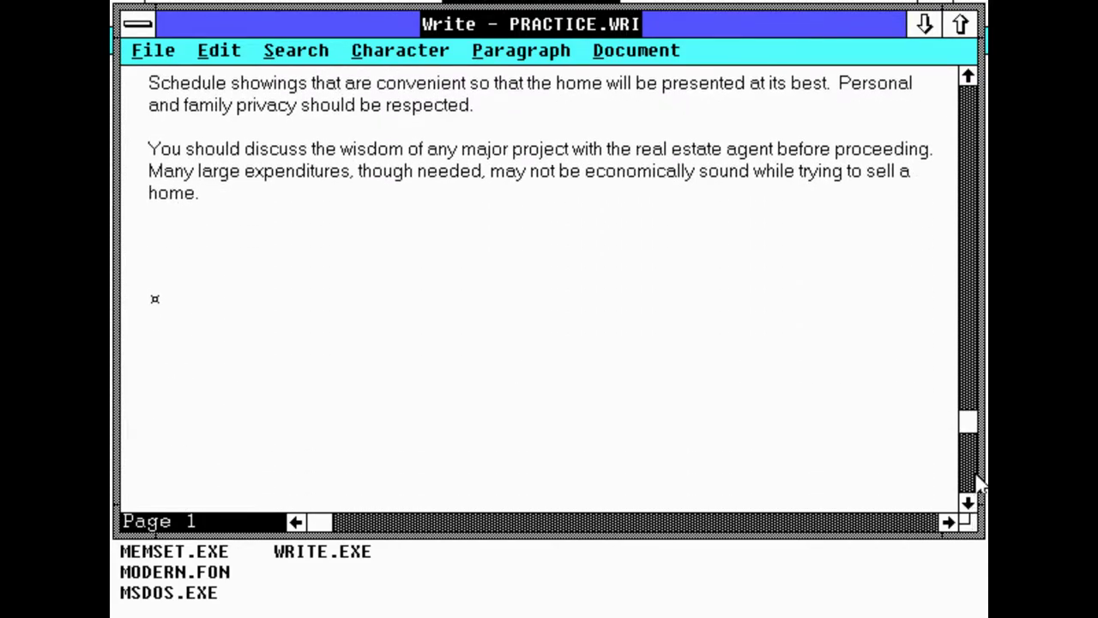
pyautogui.click(967, 410)
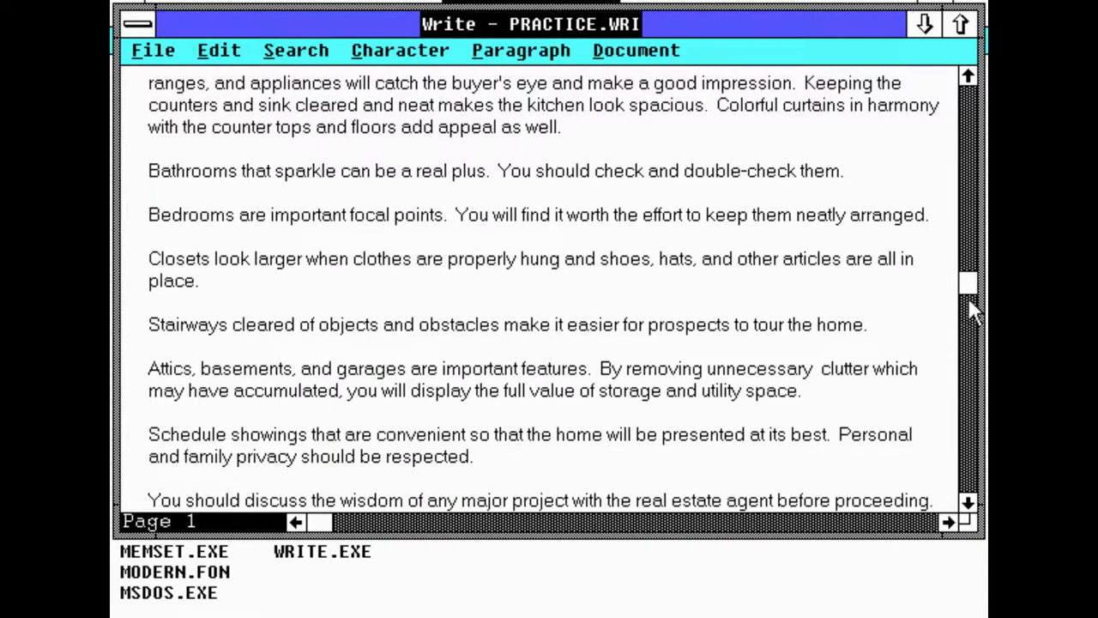
pyautogui.moveTo(967, 283); pyautogui.dragTo(967, 90)
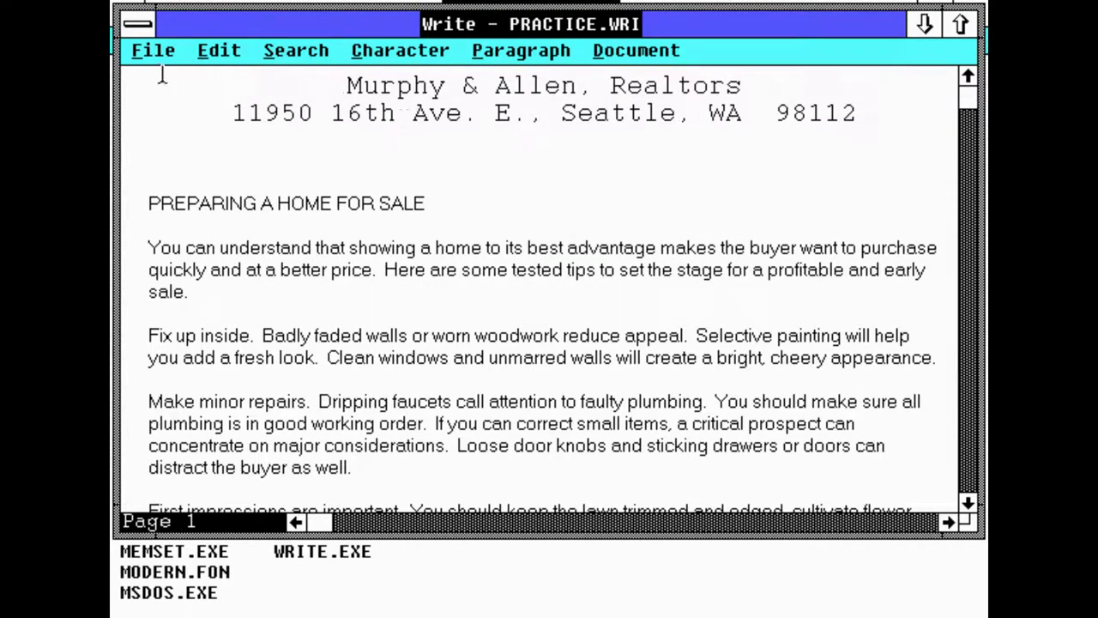
pyautogui.click(153, 50)
pyautogui.click(625, 162)
pyautogui.click(138, 50)
pyautogui.click(158, 281)
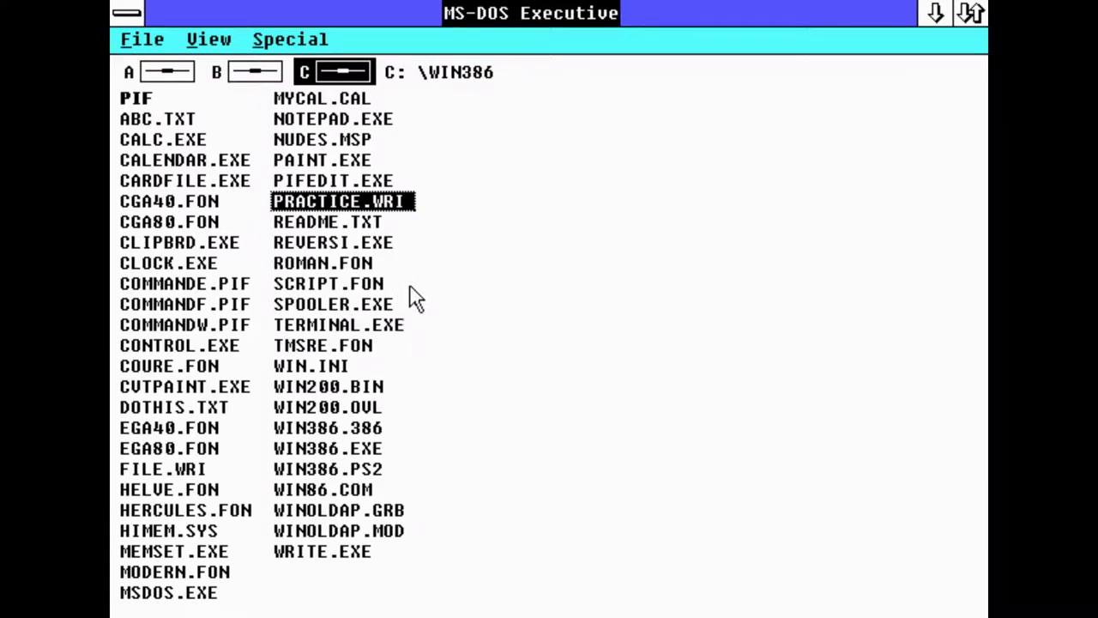
pyautogui.doubleClick(375, 243)
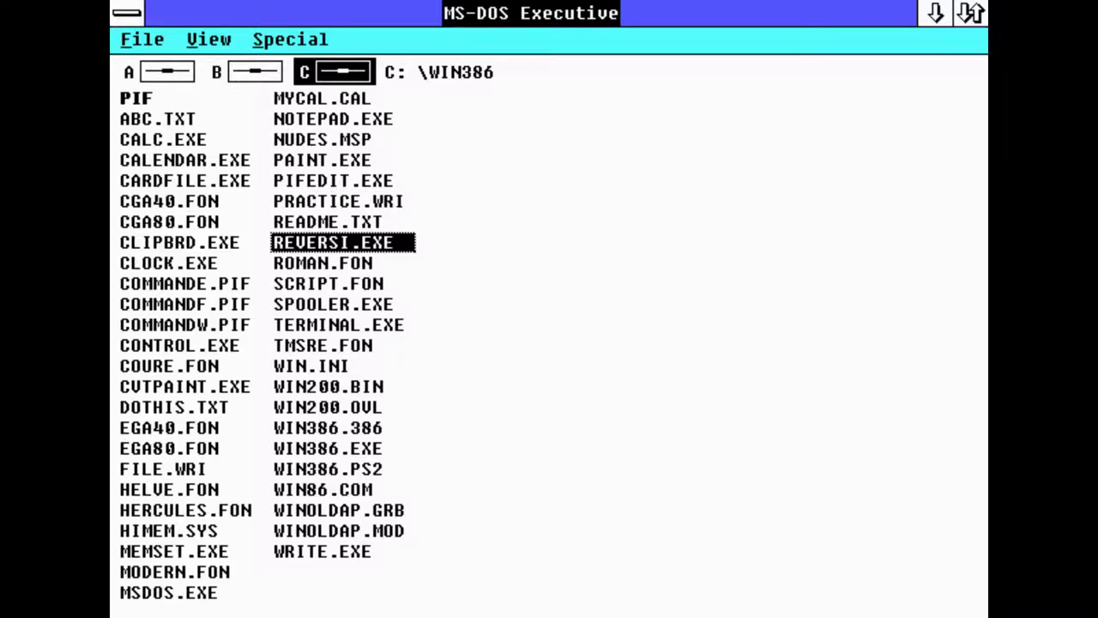
pyautogui.click(436, 347)
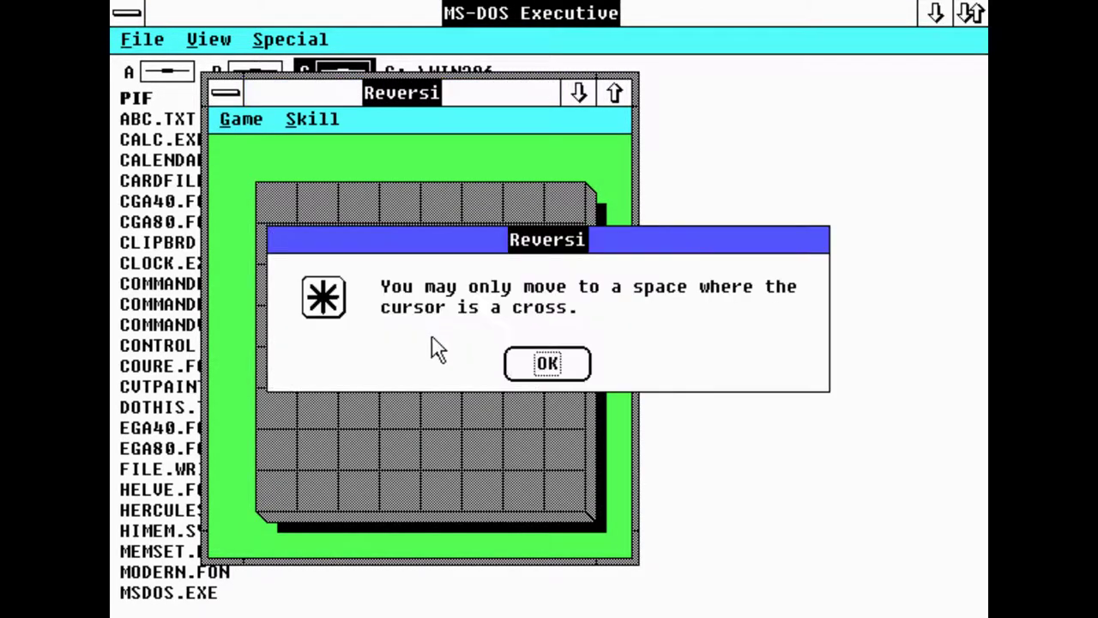
pyautogui.click(577, 376)
pyautogui.click(232, 128)
pyautogui.click(262, 236)
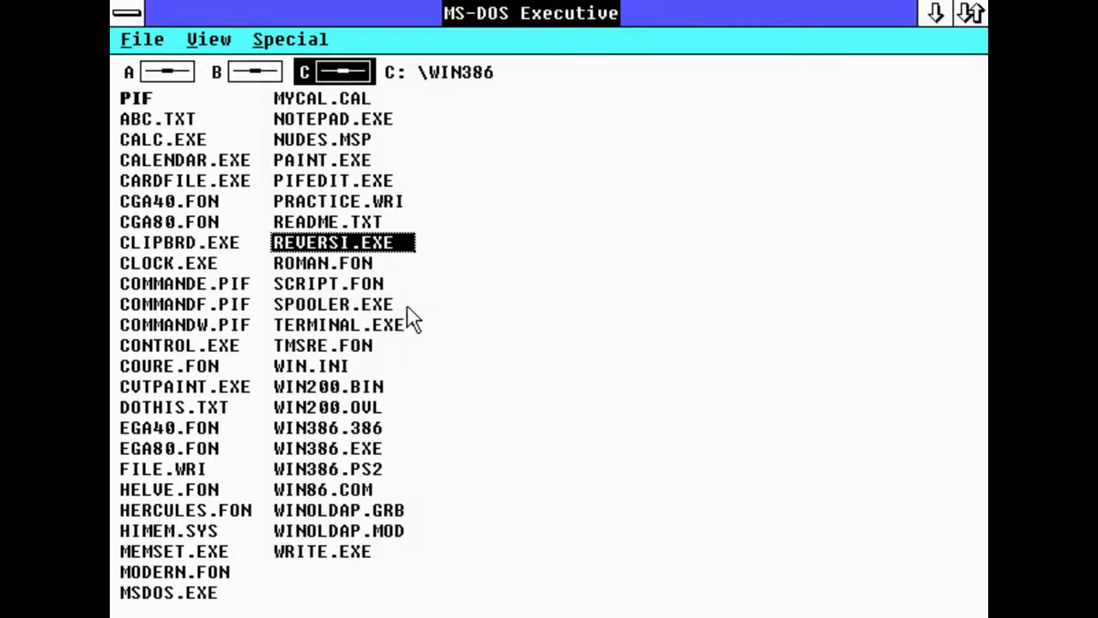
# - Run SPOOLER.EXE, dismiss the no-printers message, then launch CONTROL.EXE
pyautogui.doubleClick(406, 304)
pyautogui.click(576, 359)
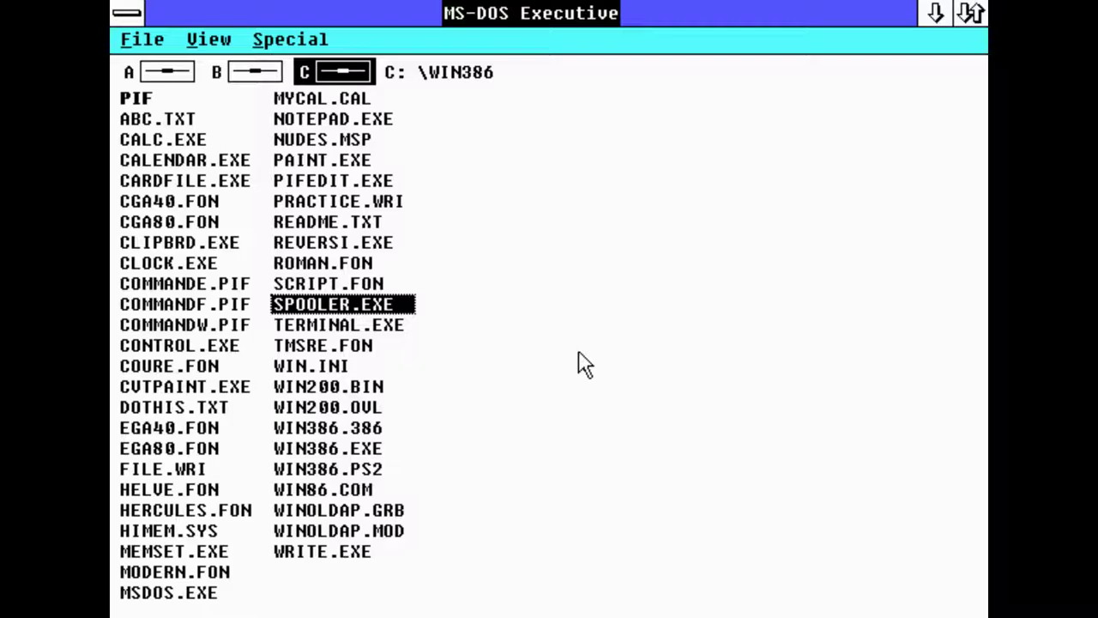
pyautogui.doubleClick(215, 352)
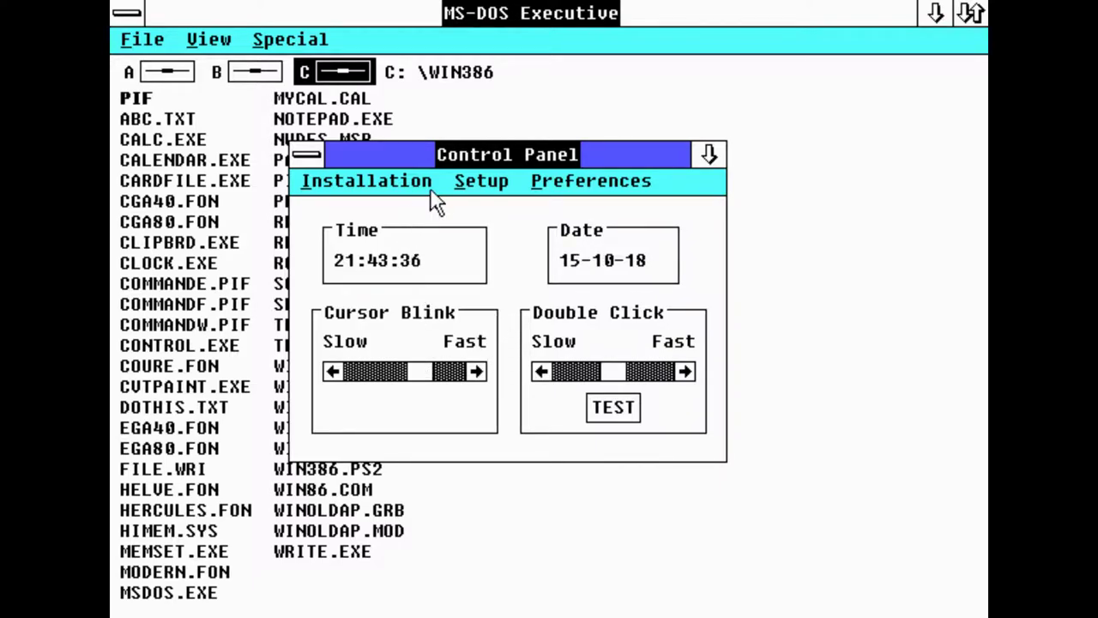
# - Browse Control Panel's Installation and Setup menus, then open the Preferences menu
pyautogui.click(365, 188)
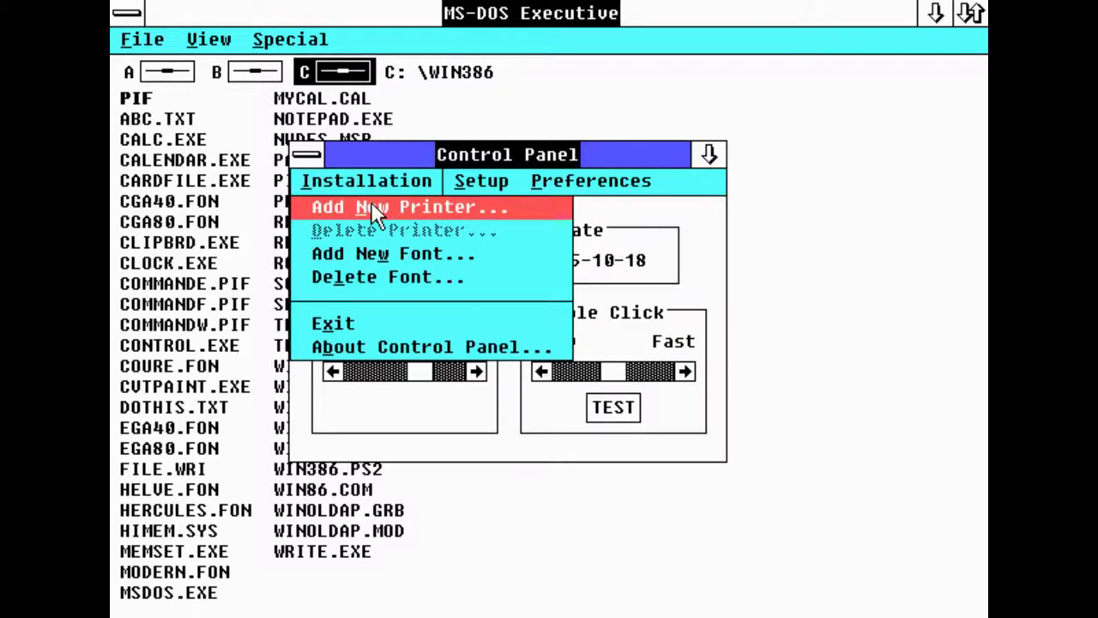
pyautogui.click(476, 184)
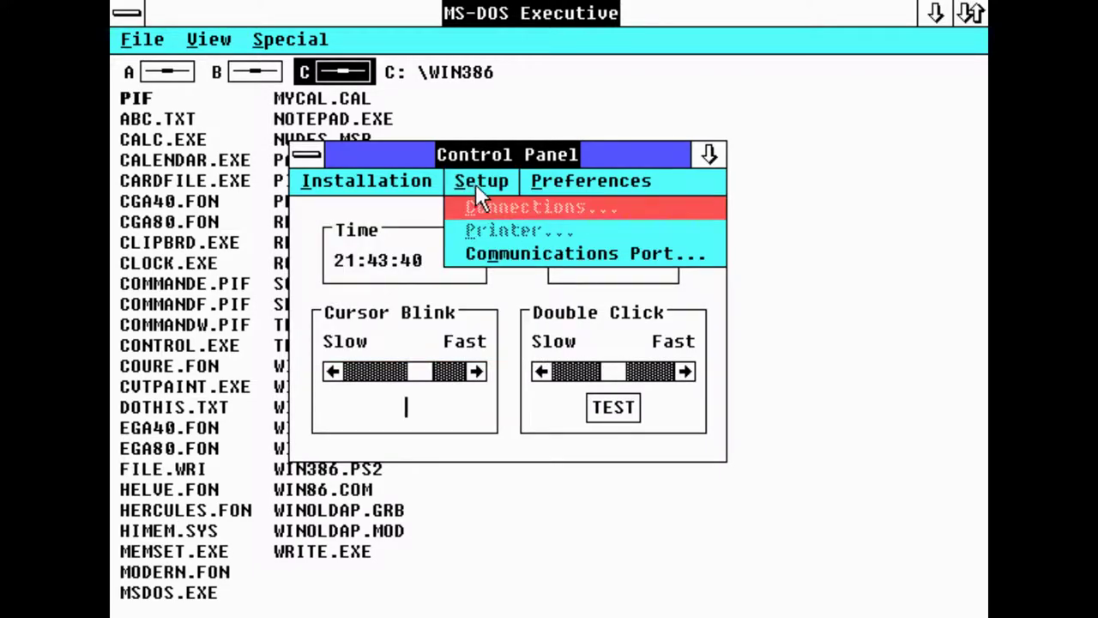
pyautogui.click(582, 182)
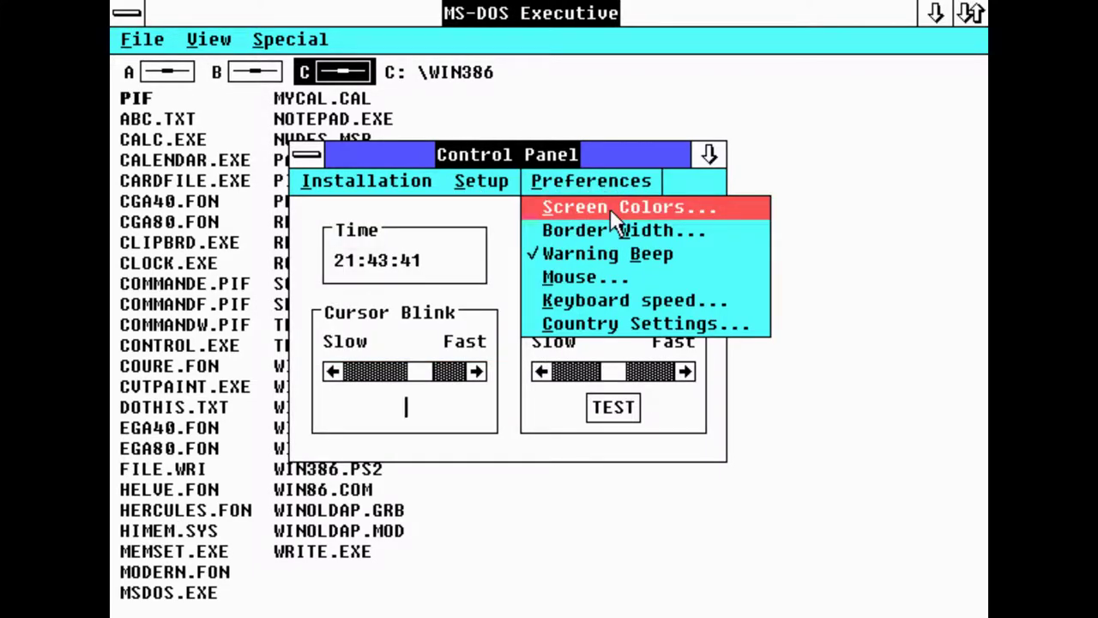
# - Make the screen background light green by adjusting its Hue, Bright and Color sliders, then apply
pyautogui.click(609, 209)
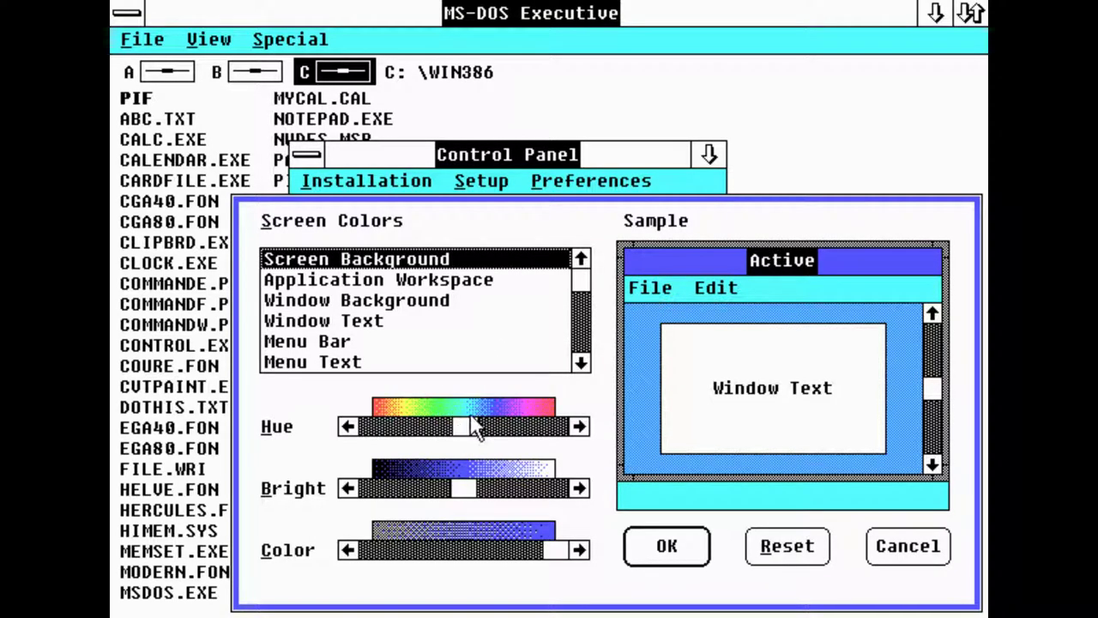
pyautogui.moveTo(472, 423); pyautogui.dragTo(427, 429)
pyautogui.moveTo(461, 495); pyautogui.dragTo(494, 496)
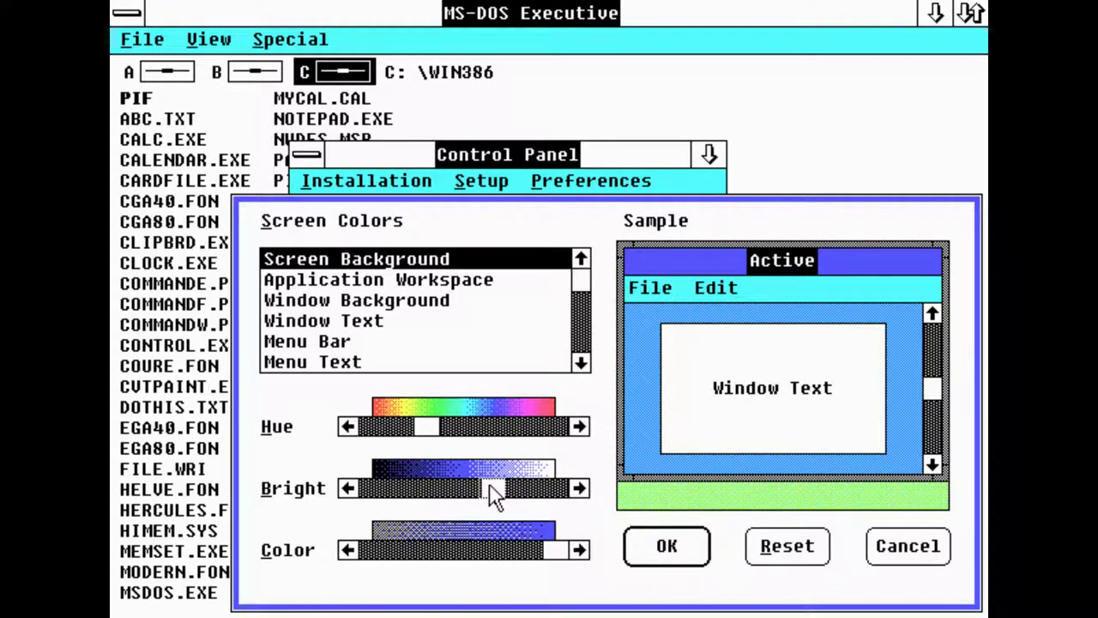
pyautogui.moveTo(559, 551); pyautogui.dragTo(285, 556)
pyautogui.click(669, 542)
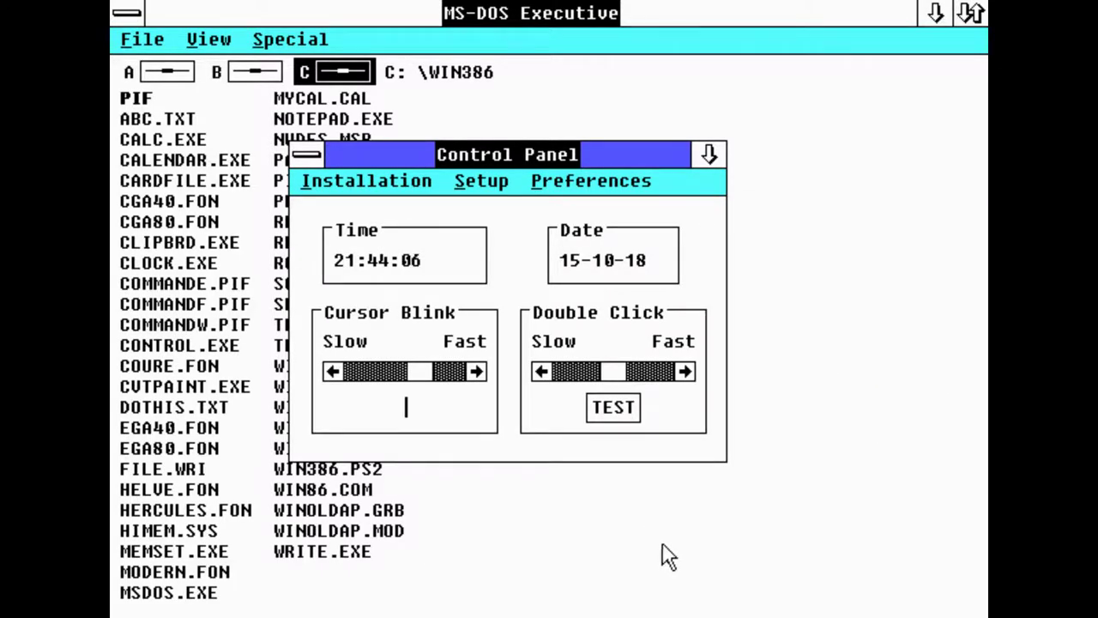
# - Shift the Application Workspace hue toward green in Screen Colors and apply it
pyautogui.click(569, 182)
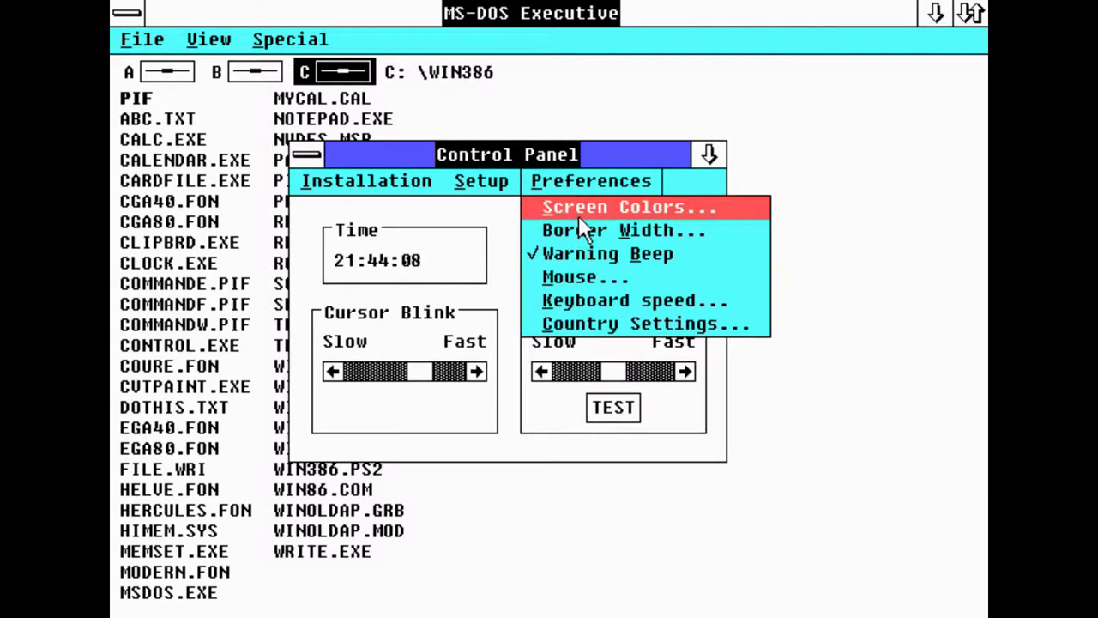
pyautogui.click(580, 217)
pyautogui.click(544, 281)
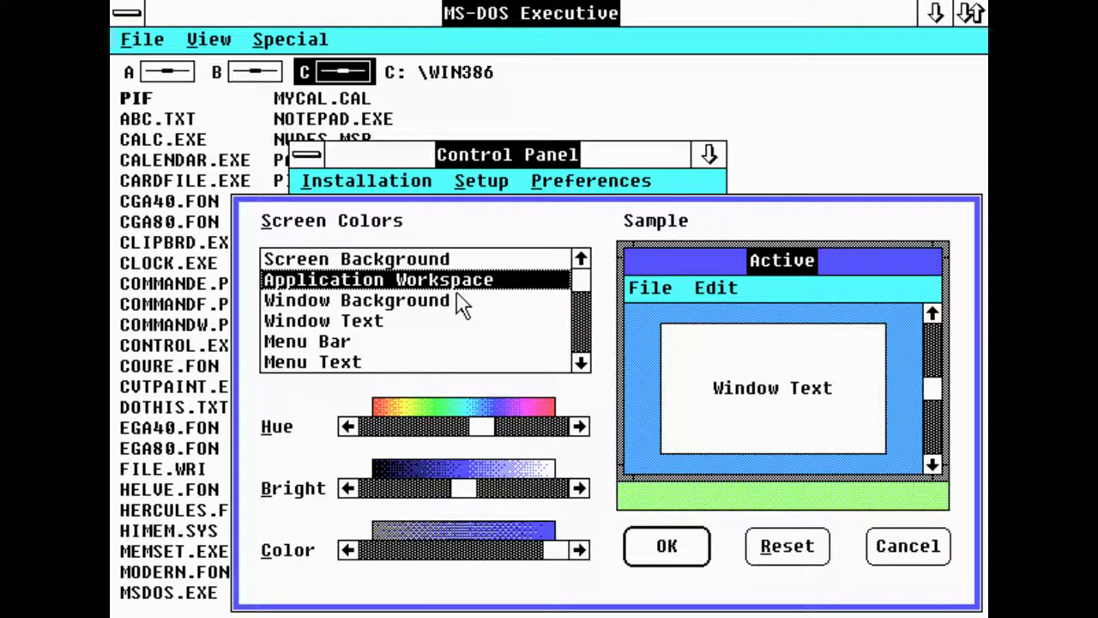
pyautogui.moveTo(489, 446); pyautogui.dragTo(448, 448)
pyautogui.click(690, 540)
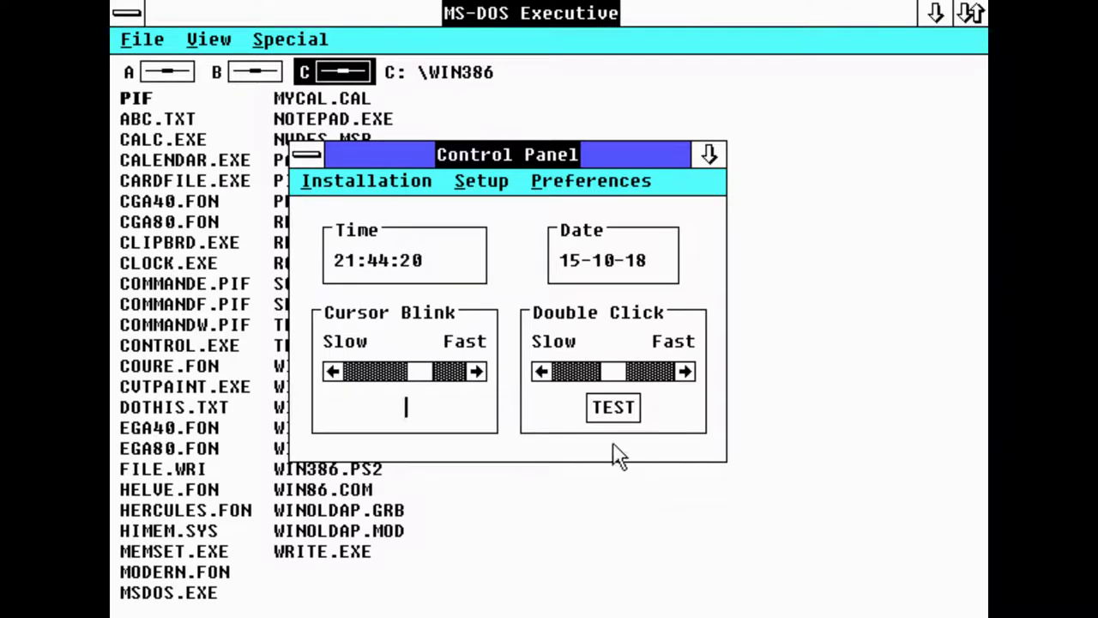
# - Adjust the Window Background hue in Screen Colors, testing and restoring its brightness
pyautogui.click(591, 181)
pyautogui.click(593, 209)
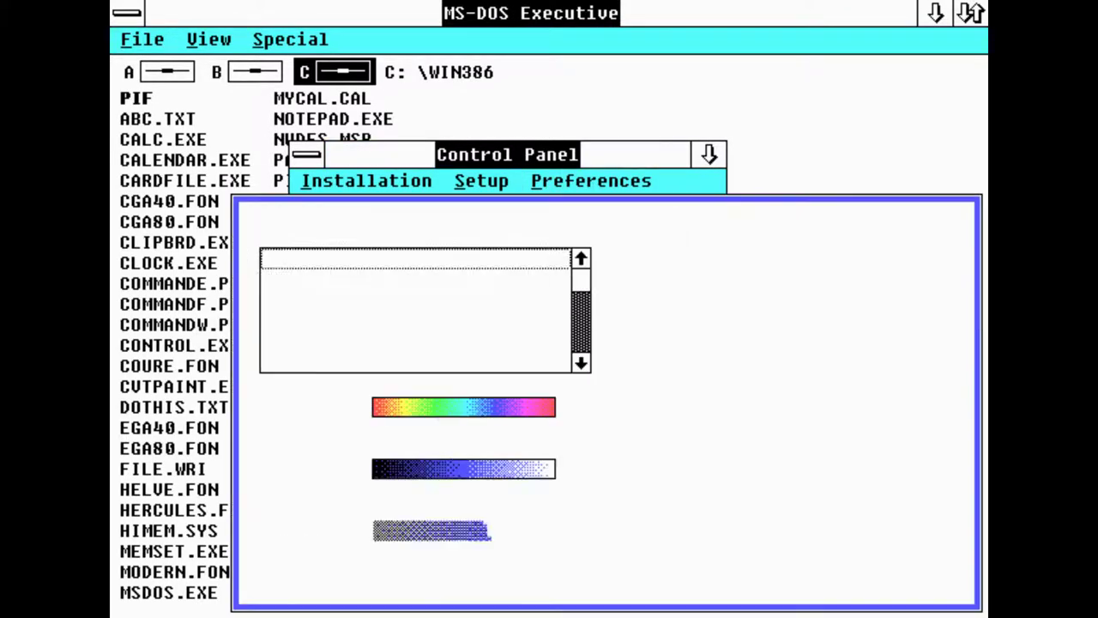
pyautogui.click(449, 281)
pyautogui.click(435, 302)
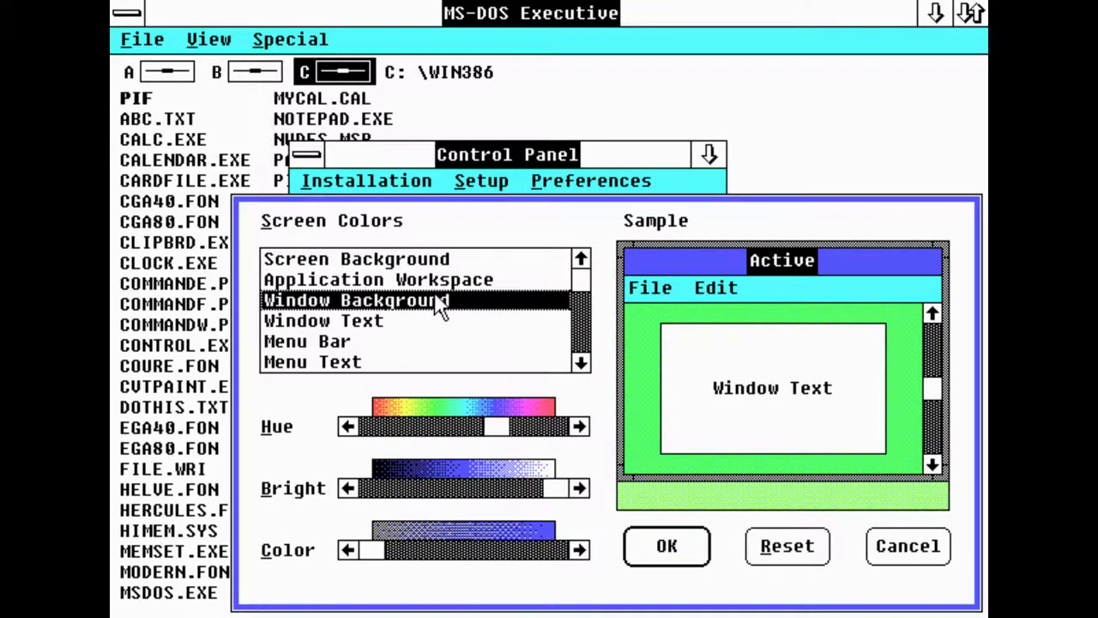
pyautogui.moveTo(493, 424); pyautogui.dragTo(455, 437)
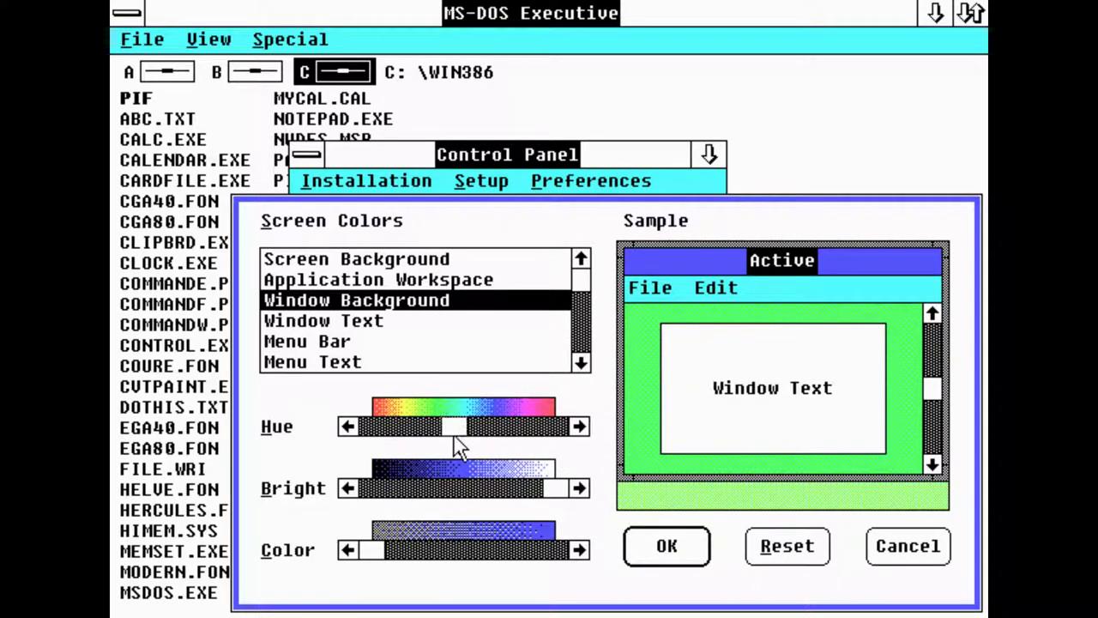
pyautogui.moveTo(554, 488)
pyautogui.mouseDown()
pyautogui.moveTo(414, 498)
pyautogui.moveTo(565, 489)
pyautogui.mouseUp()
pyautogui.moveTo(473, 439); pyautogui.dragTo(412, 441)
# - Try and restore a Window Text hue, then set the Menu Bar hue to red and apply
pyautogui.click(379, 328)
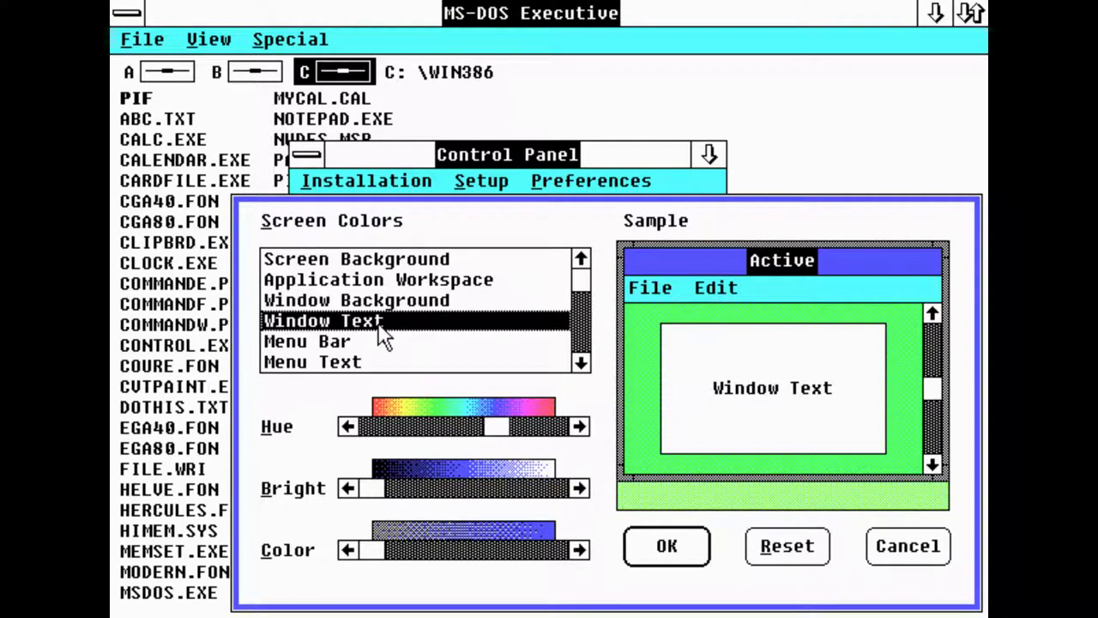
pyautogui.moveTo(502, 429); pyautogui.dragTo(500, 457)
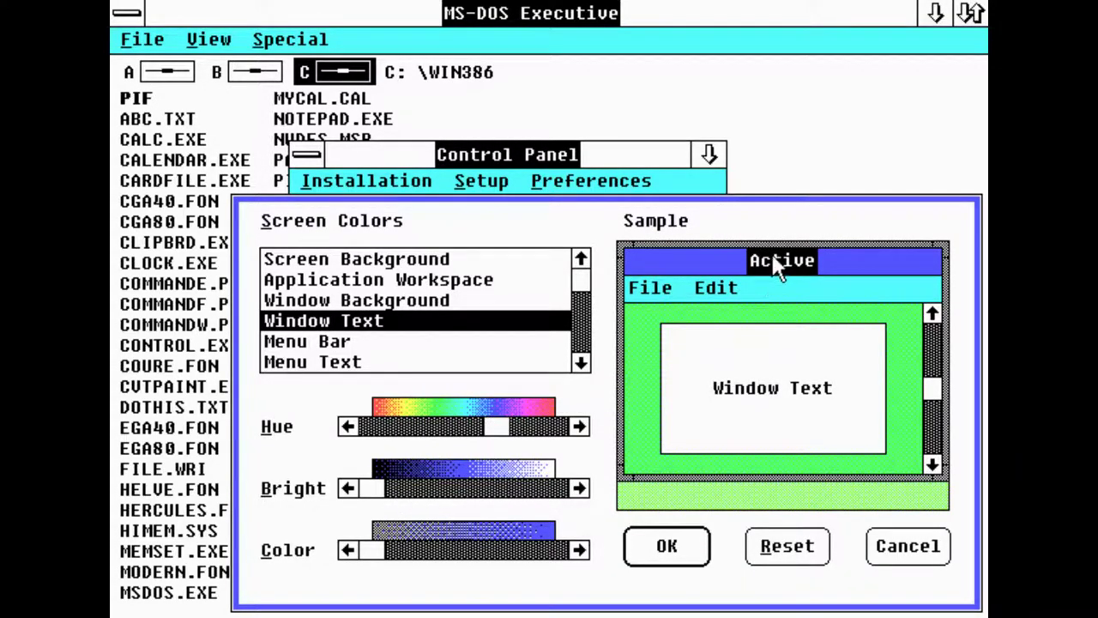
pyautogui.click(425, 343)
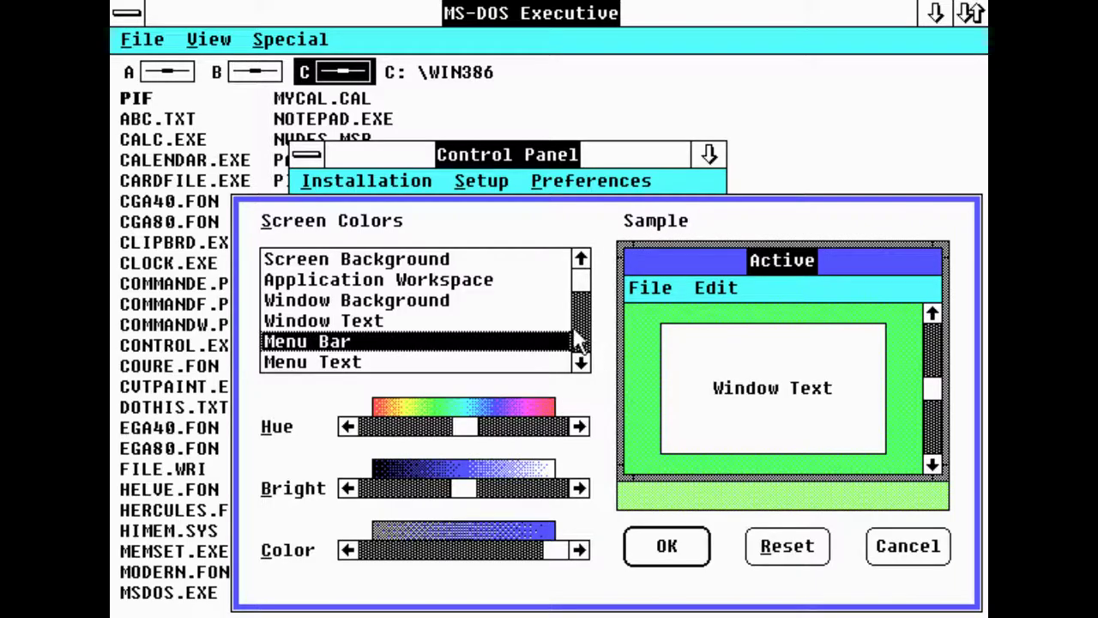
pyautogui.moveTo(466, 426); pyautogui.dragTo(572, 431)
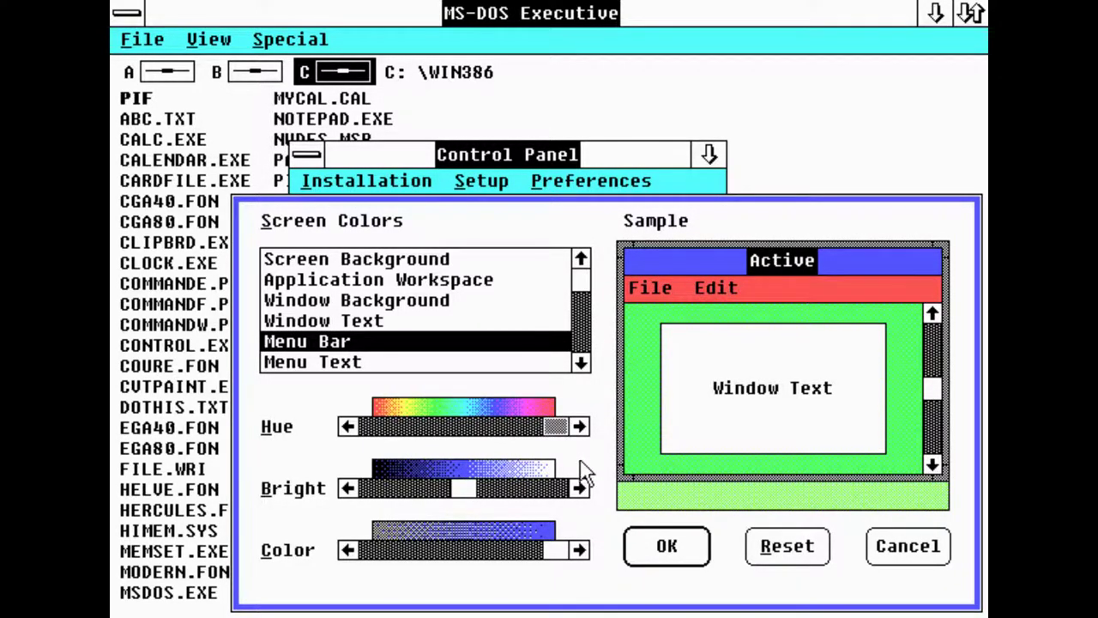
pyautogui.click(691, 551)
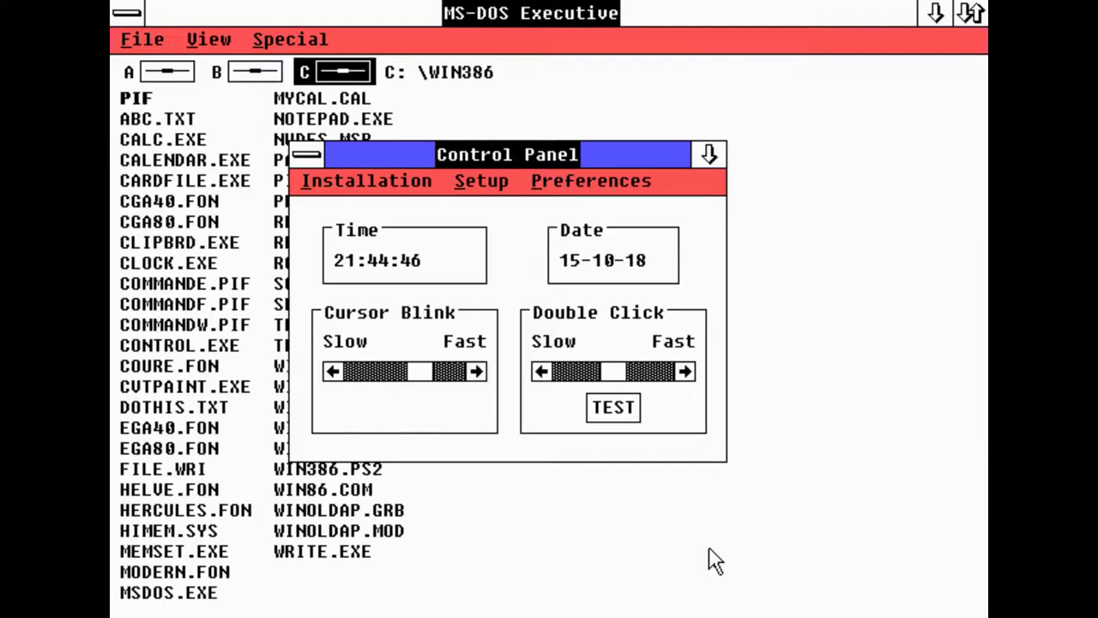
pyautogui.click(592, 182)
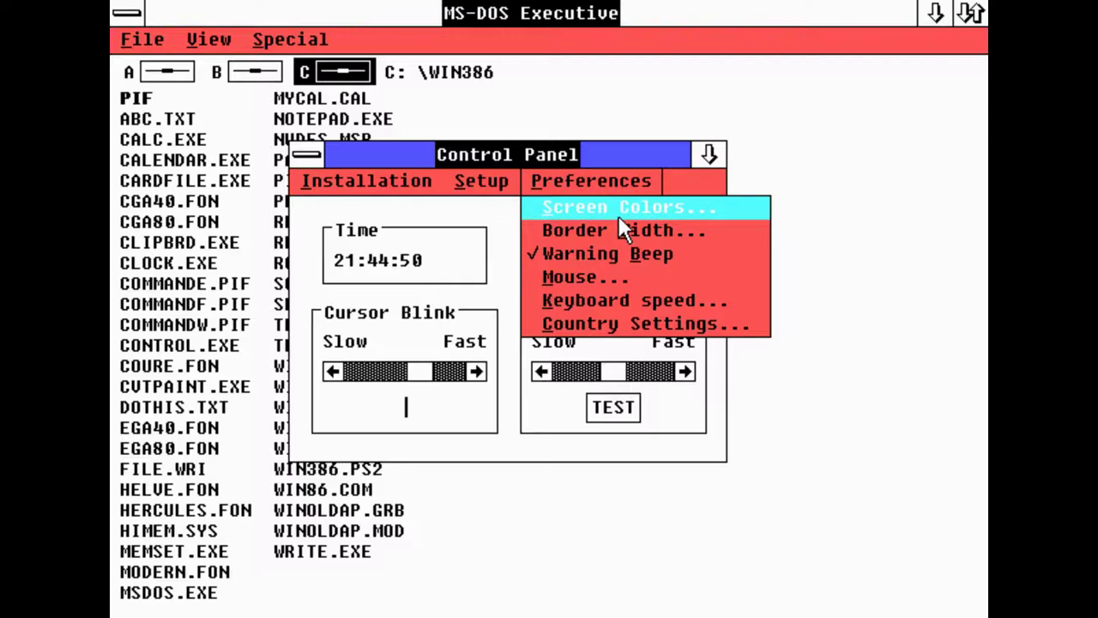
pyautogui.click(618, 217)
pyautogui.click(455, 301)
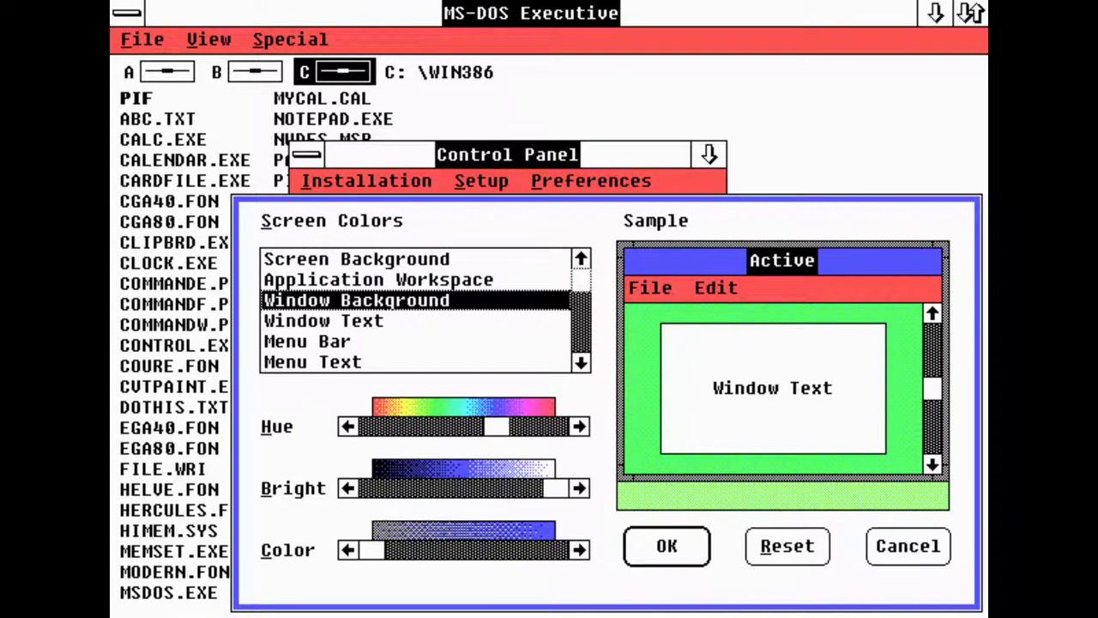
pyautogui.moveTo(581, 279); pyautogui.dragTo(581, 336)
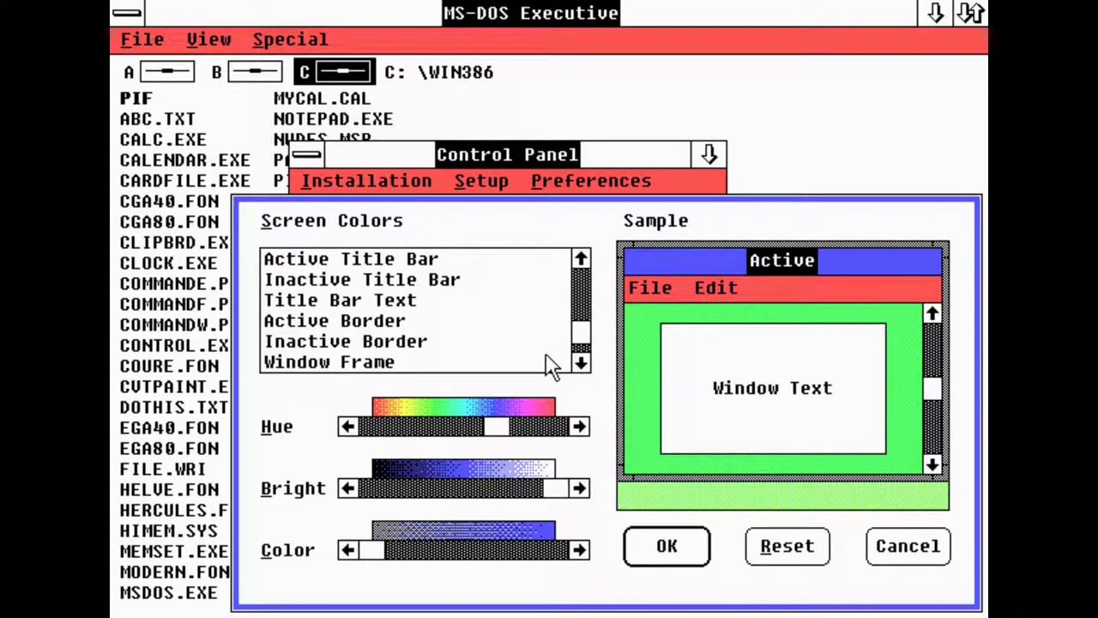
pyautogui.moveTo(397, 314); pyautogui.dragTo(383, 288)
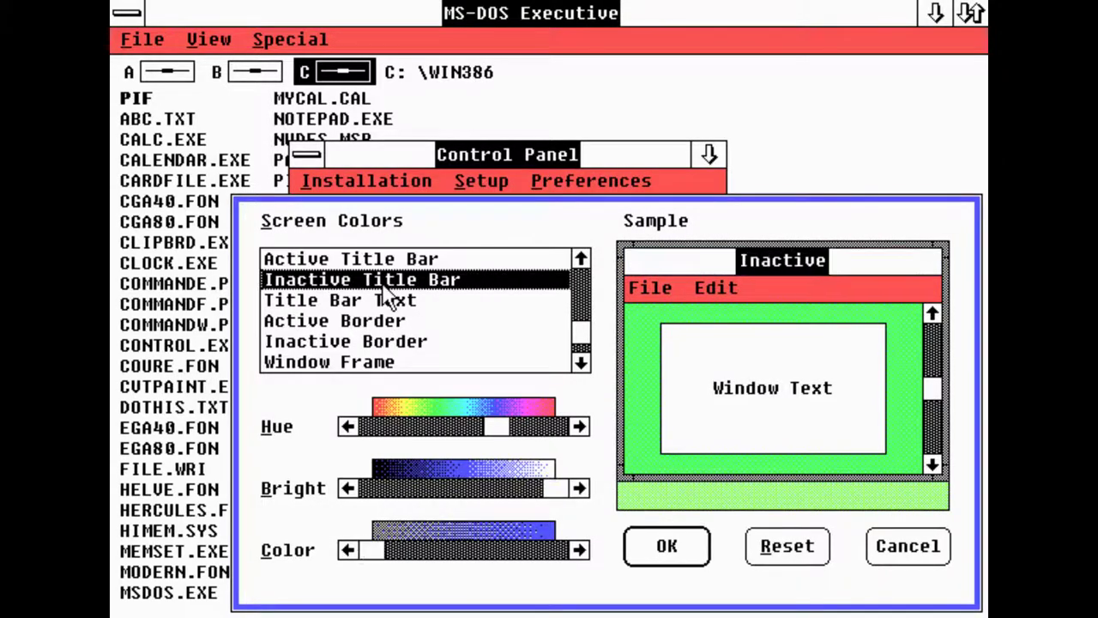
pyautogui.click(412, 299)
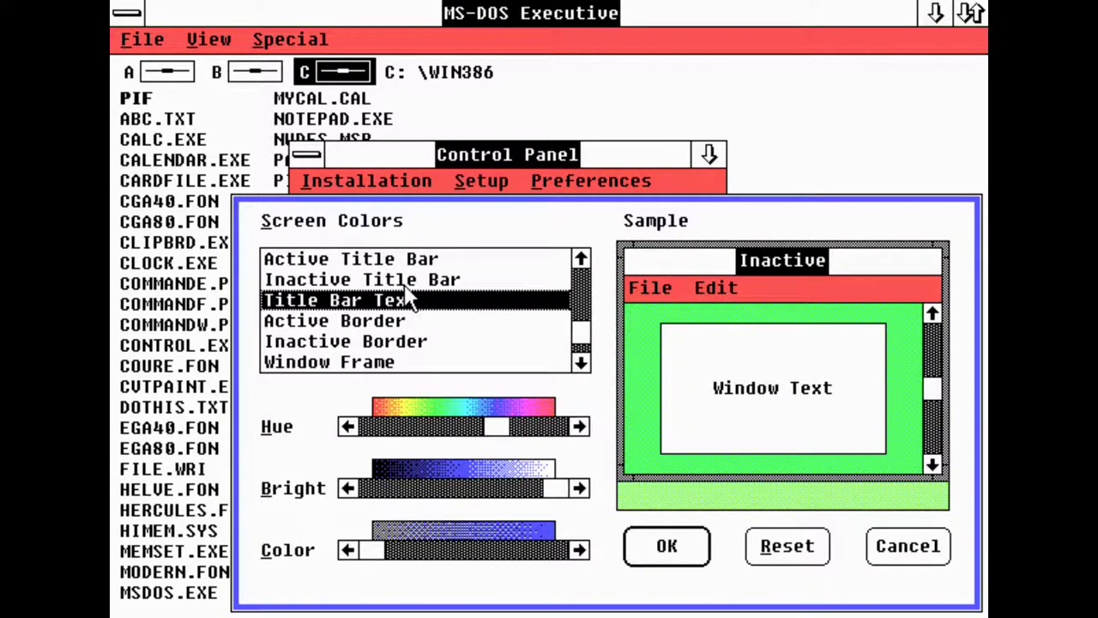
pyautogui.click(399, 280)
pyautogui.click(394, 260)
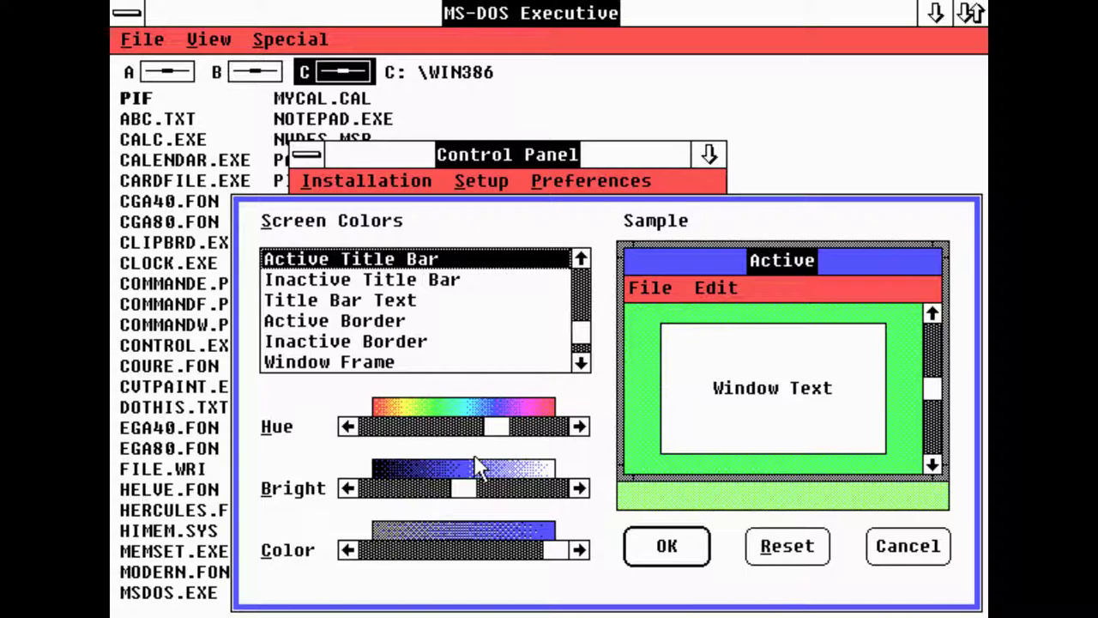
pyautogui.moveTo(510, 416); pyautogui.dragTo(503, 441)
pyautogui.click(692, 545)
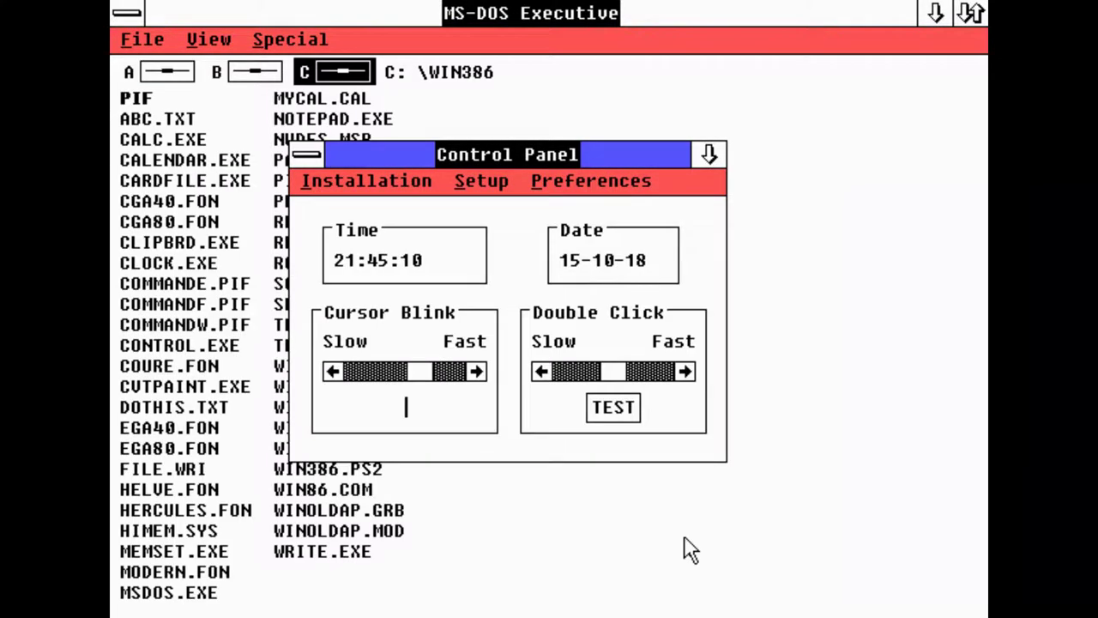
# - Open the Border Width setting and cancel it unchanged
pyautogui.click(590, 182)
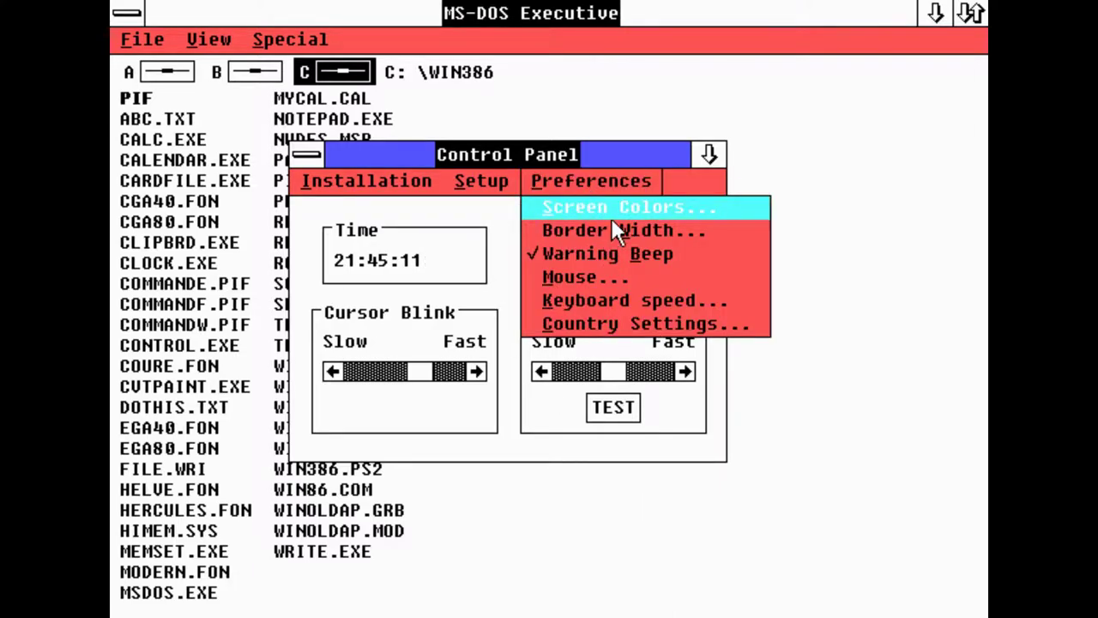
pyautogui.click(615, 230)
pyautogui.click(506, 375)
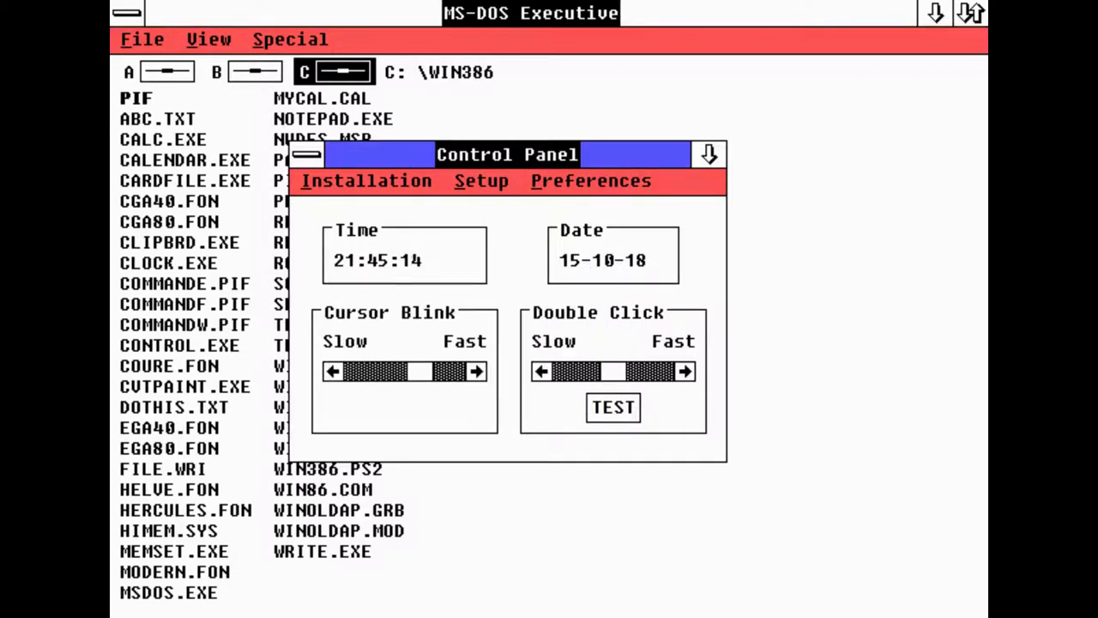
# - Browse Window Frame, Inactive Border and Scroll Bars in Screen Colors, cancel, and reopen Preferences
pyautogui.click(612, 182)
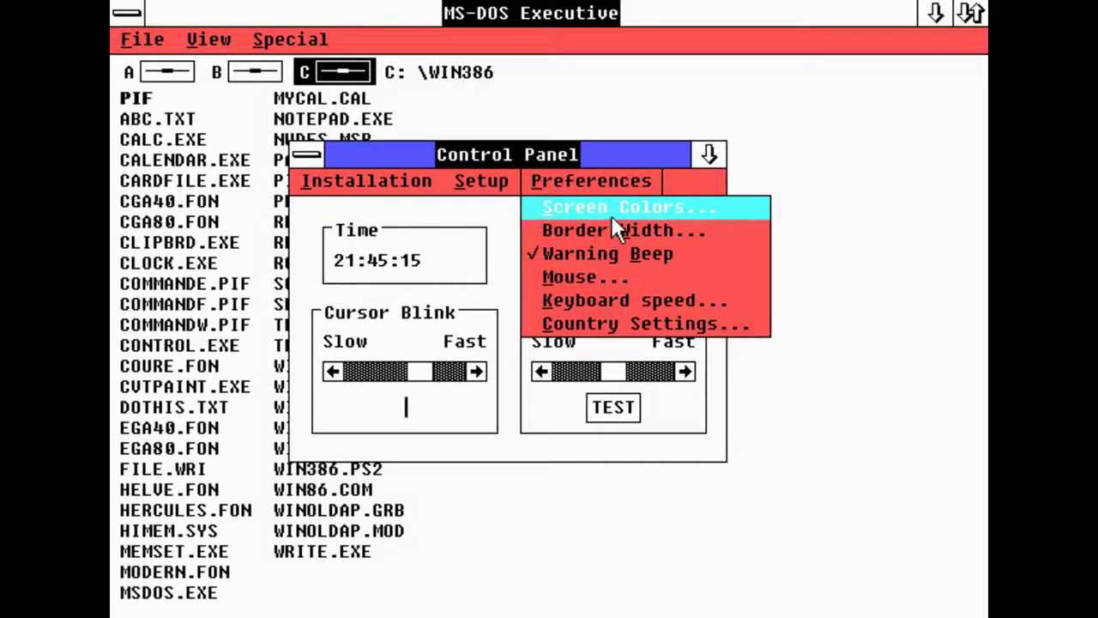
pyautogui.click(612, 215)
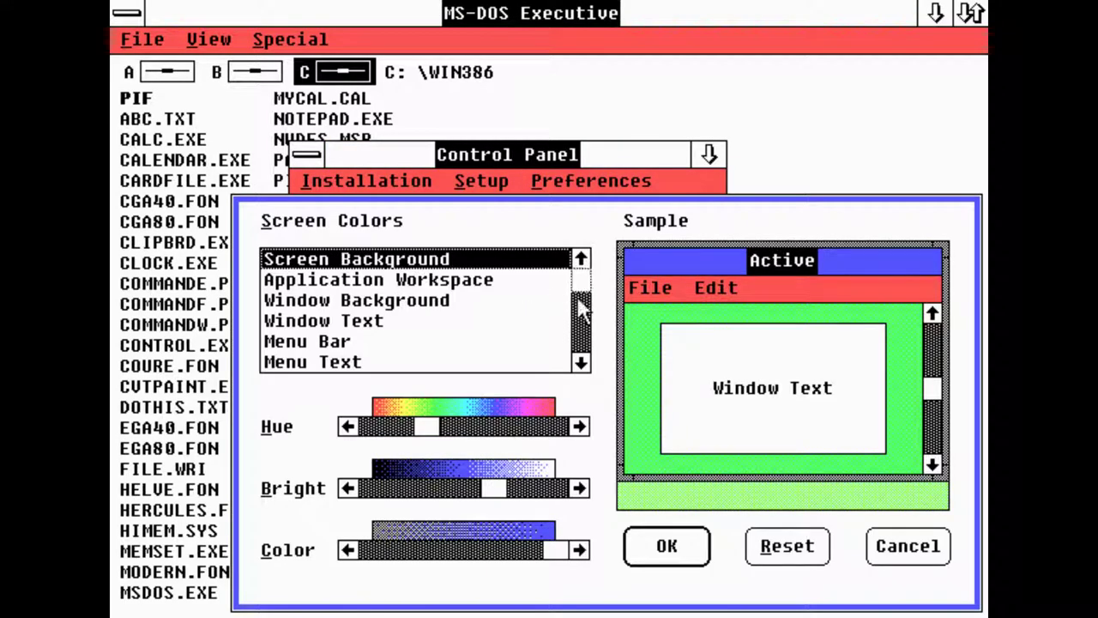
pyautogui.click(582, 311)
pyautogui.click(432, 341)
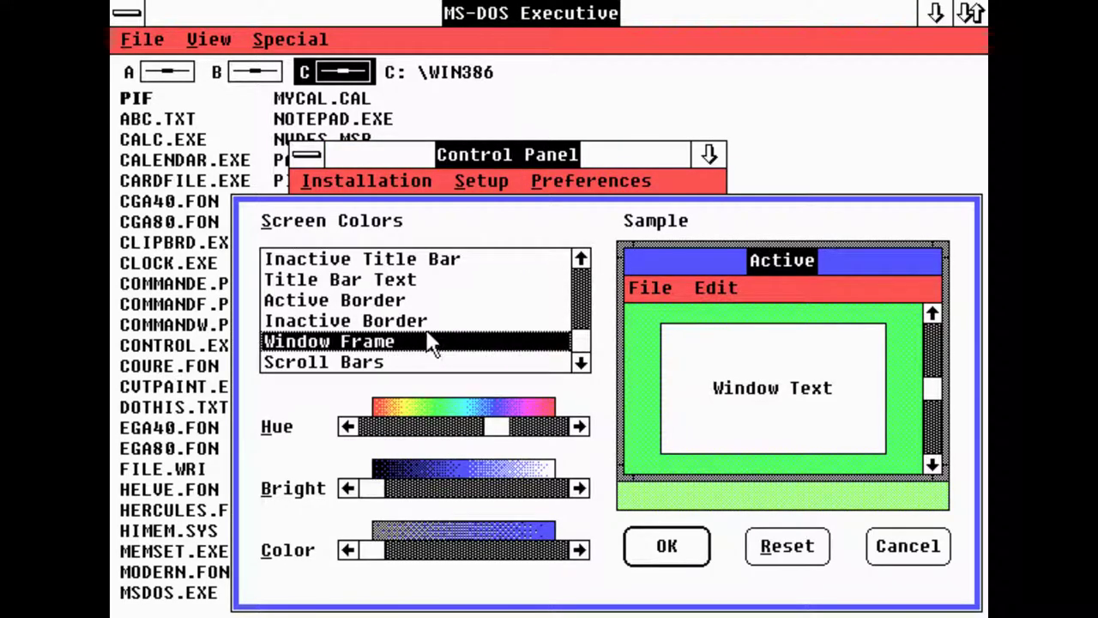
pyautogui.click(425, 323)
pyautogui.click(418, 344)
pyautogui.click(408, 362)
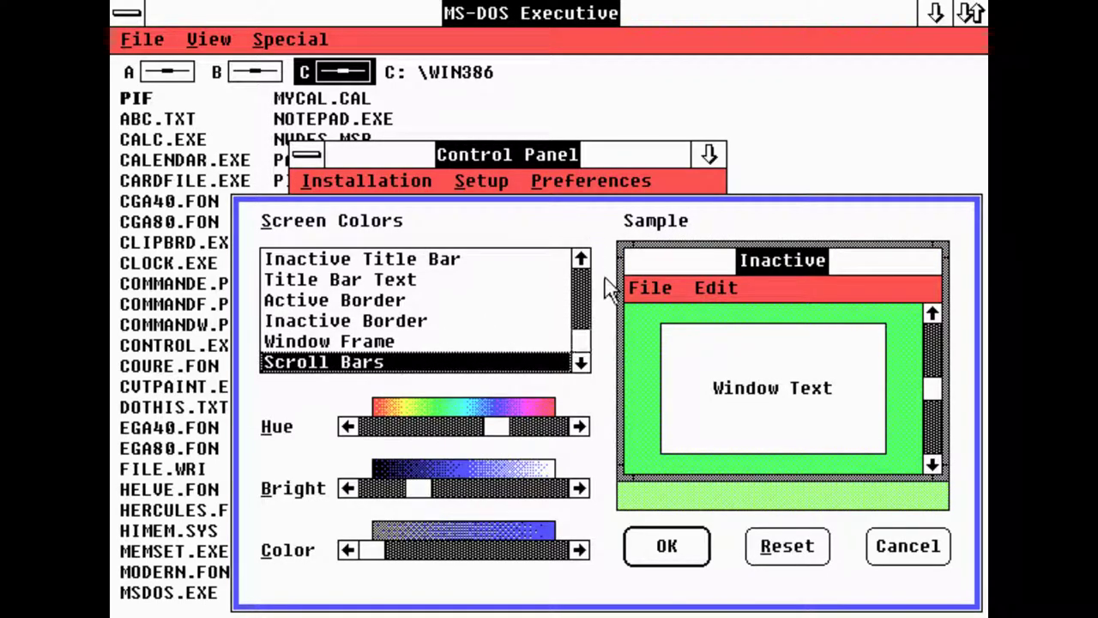
pyautogui.click(884, 540)
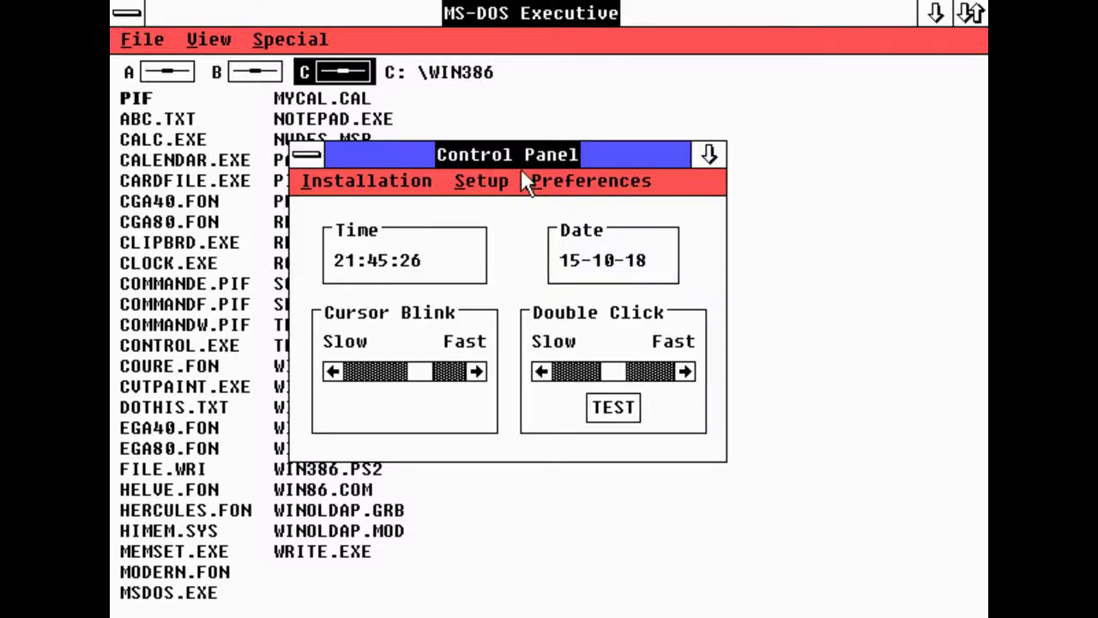
pyautogui.click(557, 181)
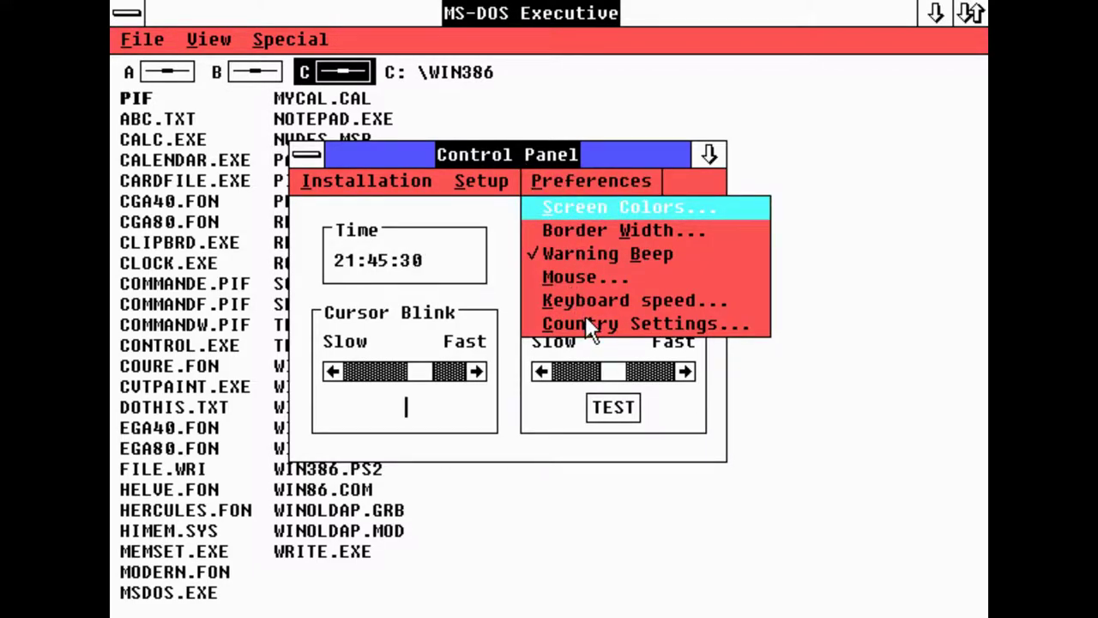
# - Open Border Width from the Preferences list with the keyboard and cancel it unchanged
pyautogui.press('Down')
pyautogui.press('Return')
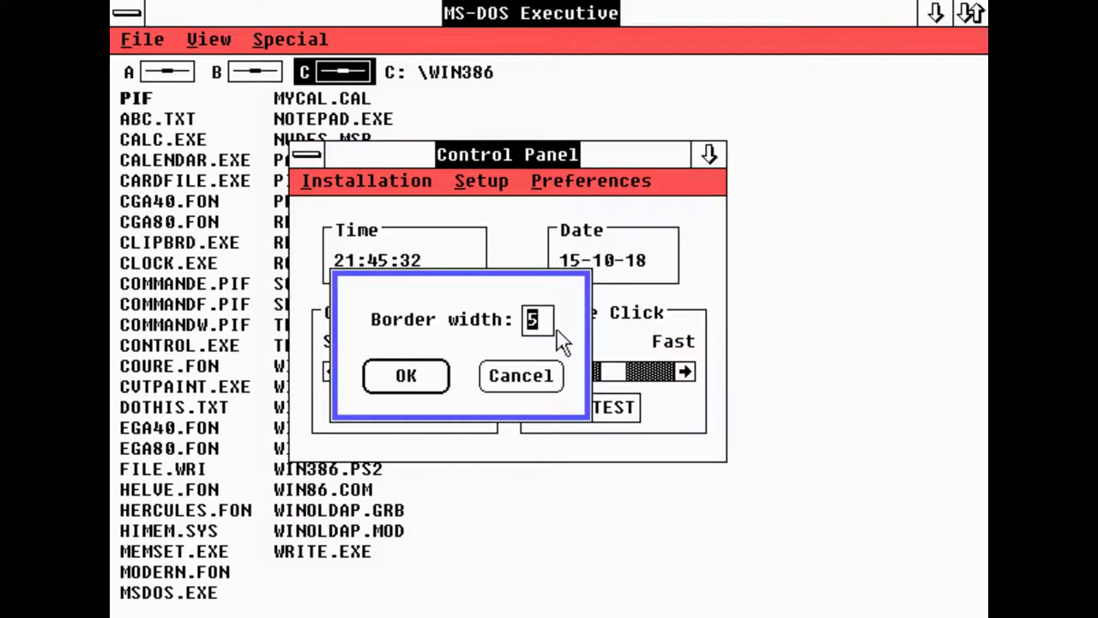
pyautogui.click(542, 378)
# - Open Screen Colors via Preferences, cancel without changes, and open the Control Panel's system menu
pyautogui.click(613, 182)
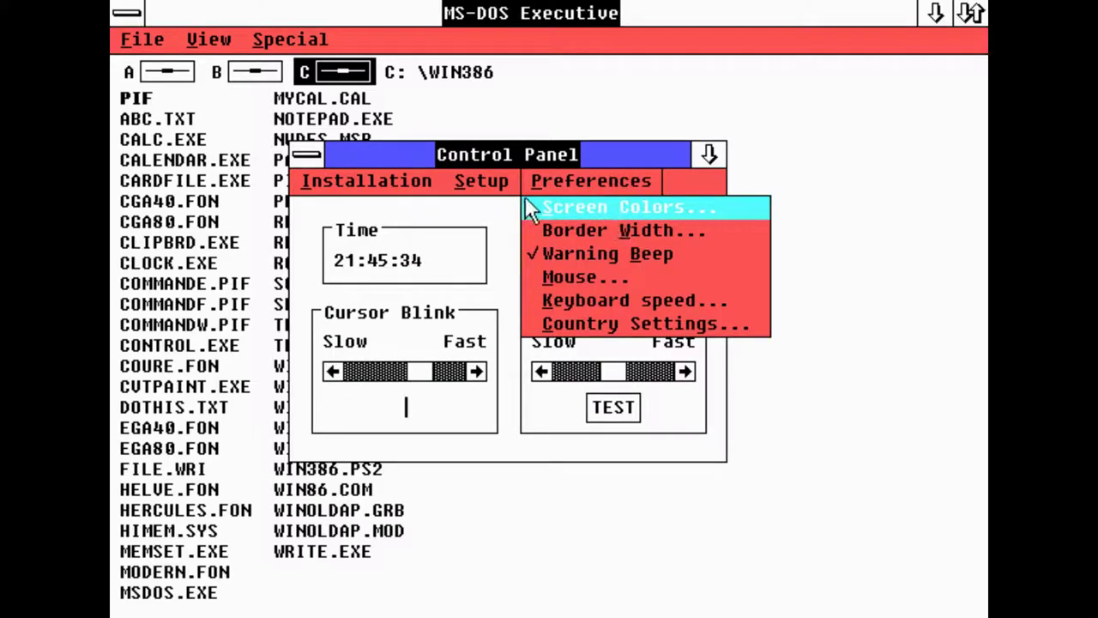
pyautogui.click(481, 181)
pyautogui.click(577, 176)
pyautogui.click(564, 205)
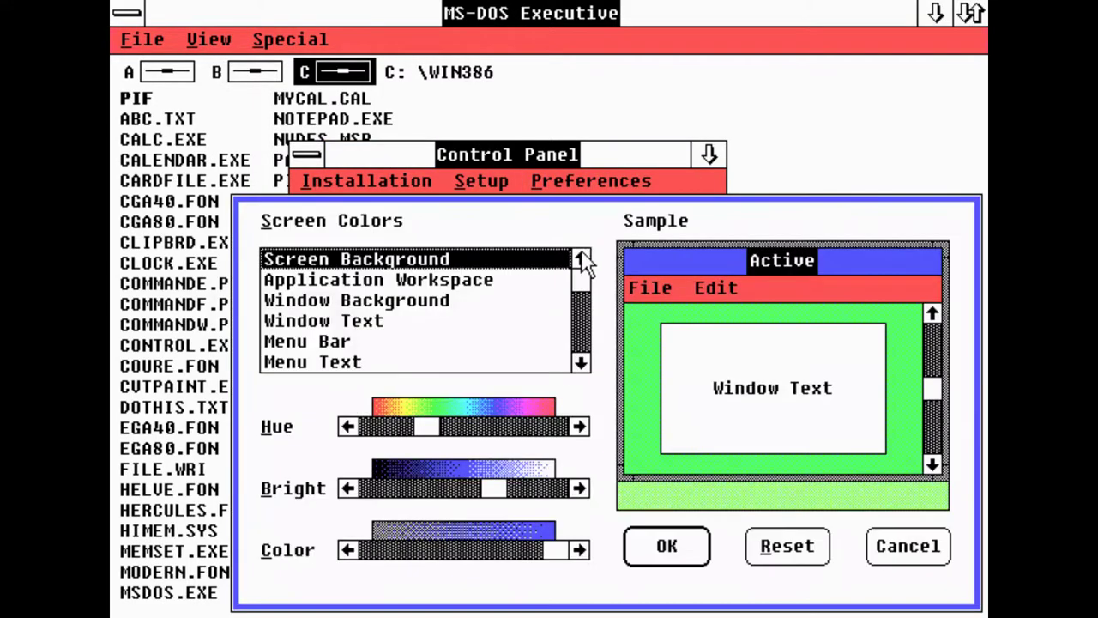
pyautogui.click(954, 566)
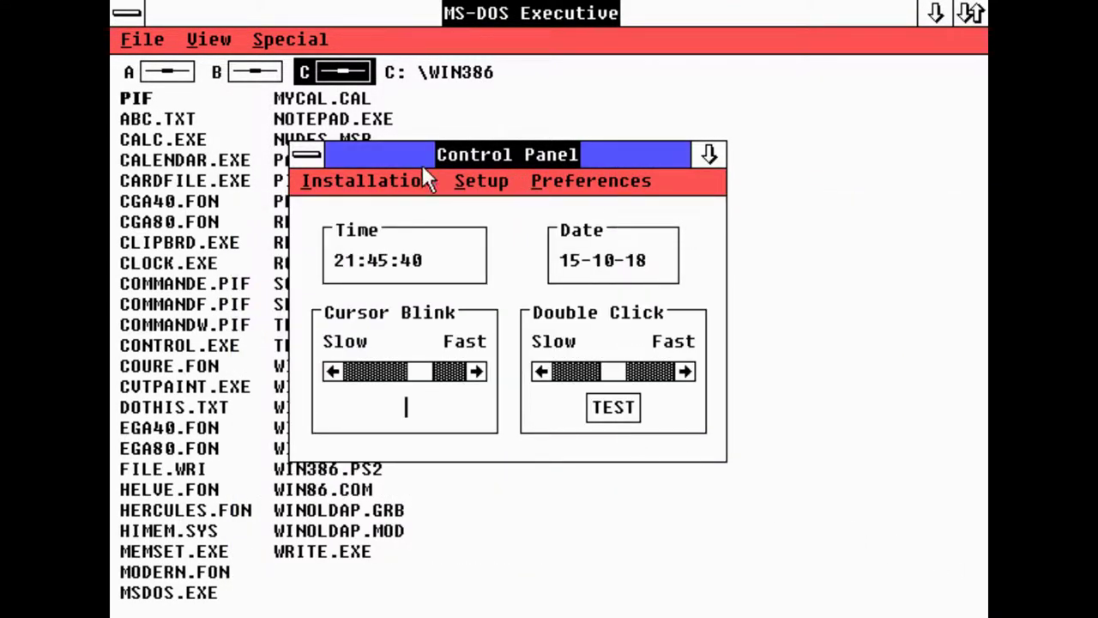
pyautogui.click(314, 159)
# - Close the Control Panel and move the file selection down to CVTPAINT.EXE
pyautogui.click(354, 316)
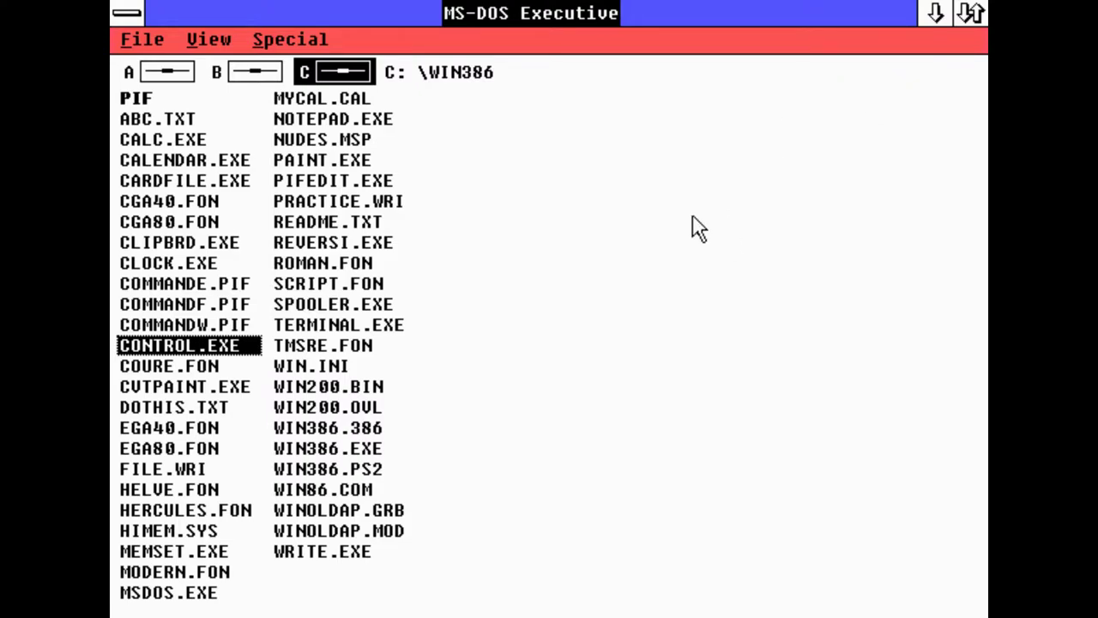
pyautogui.press('Down')
pyautogui.press('Down')
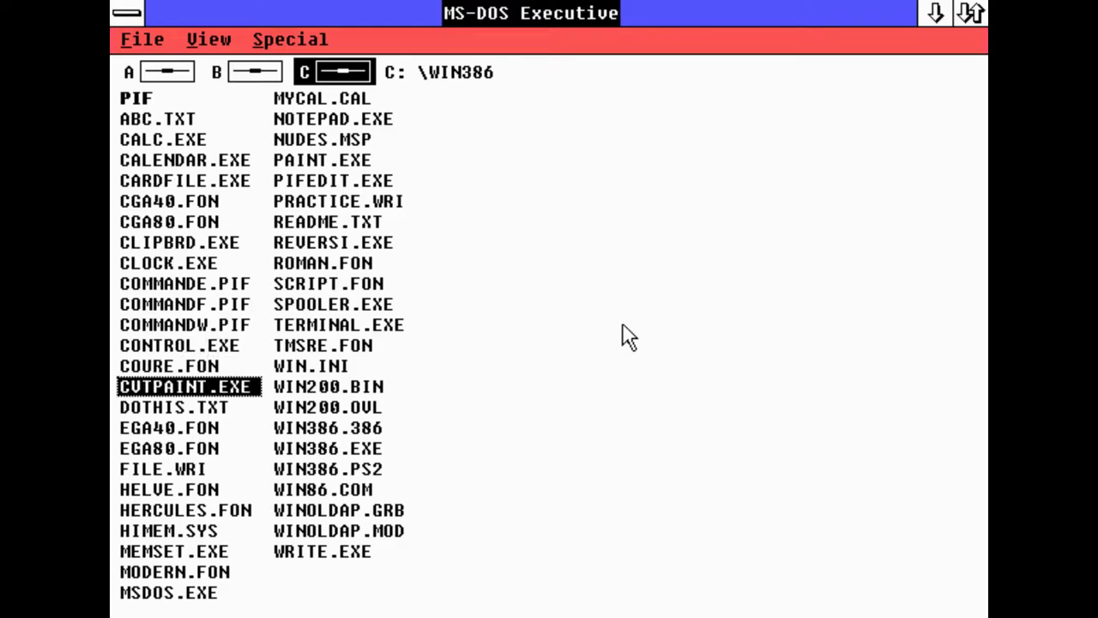